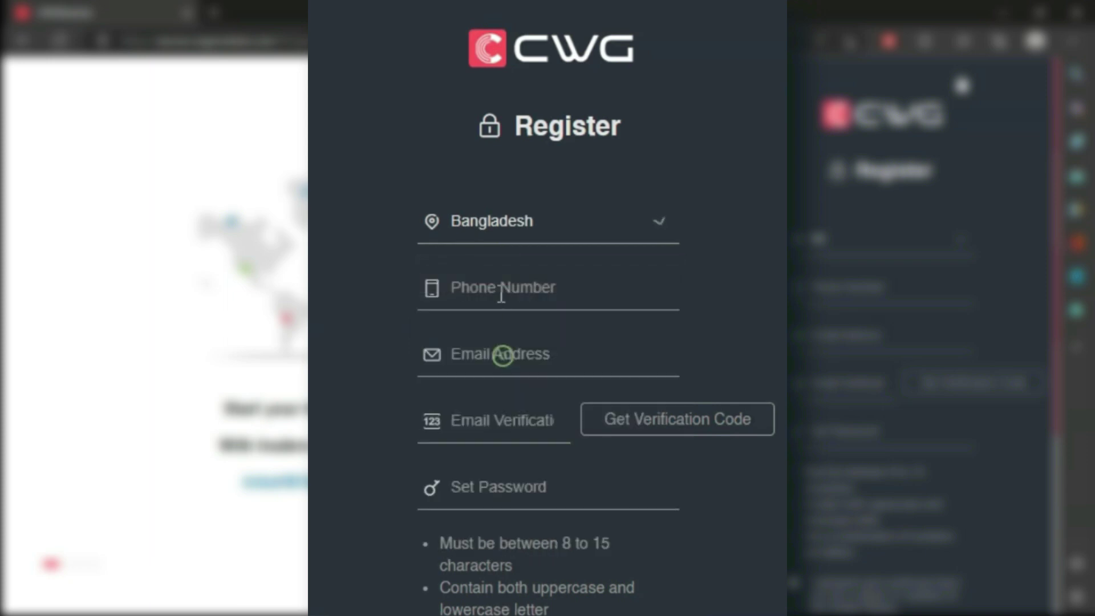
- Enter the phone number and e-mail address on the registration form and request a verification code
left_click(489, 288)
type("0")
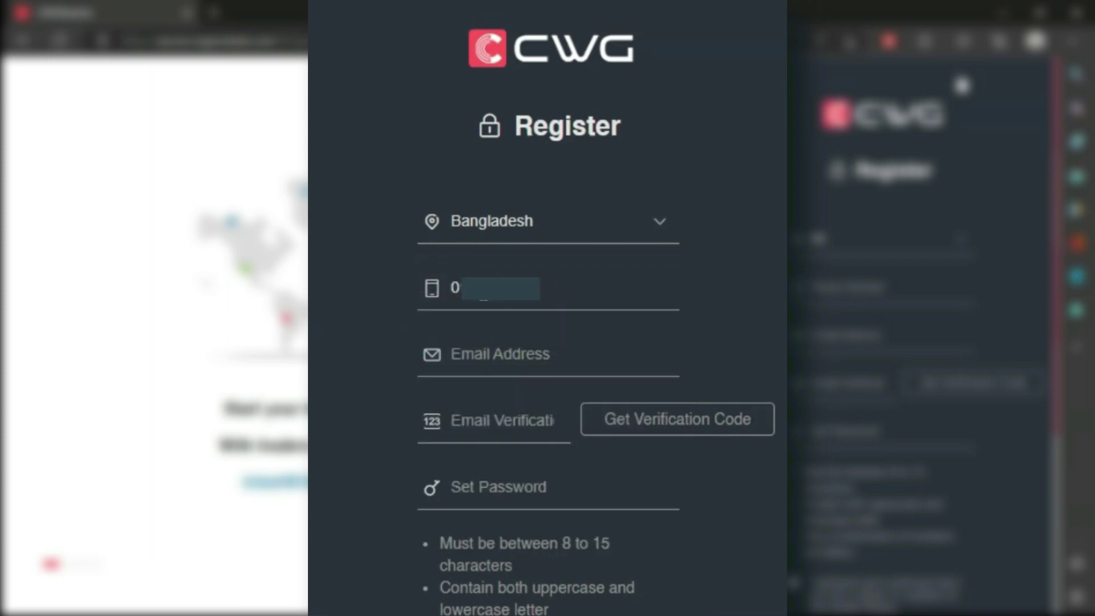
left_click(473, 356)
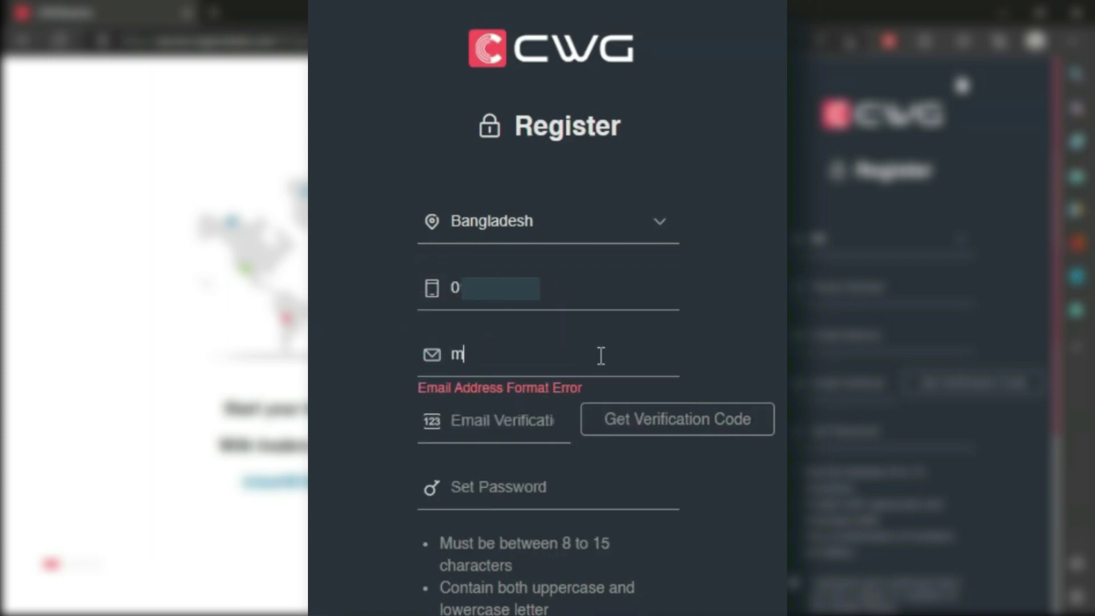
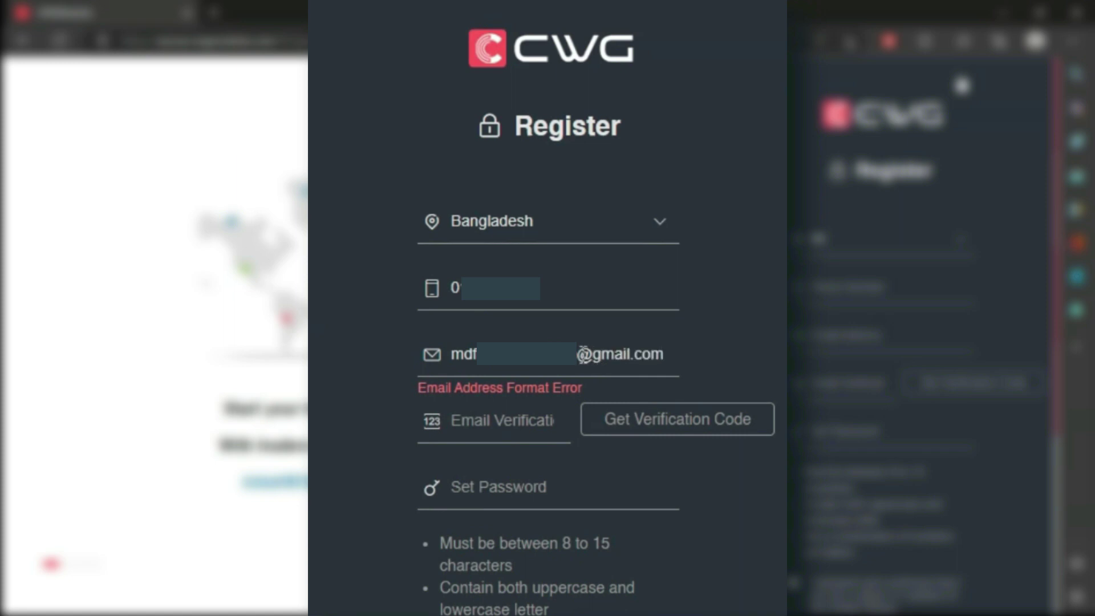
left_click(652, 429)
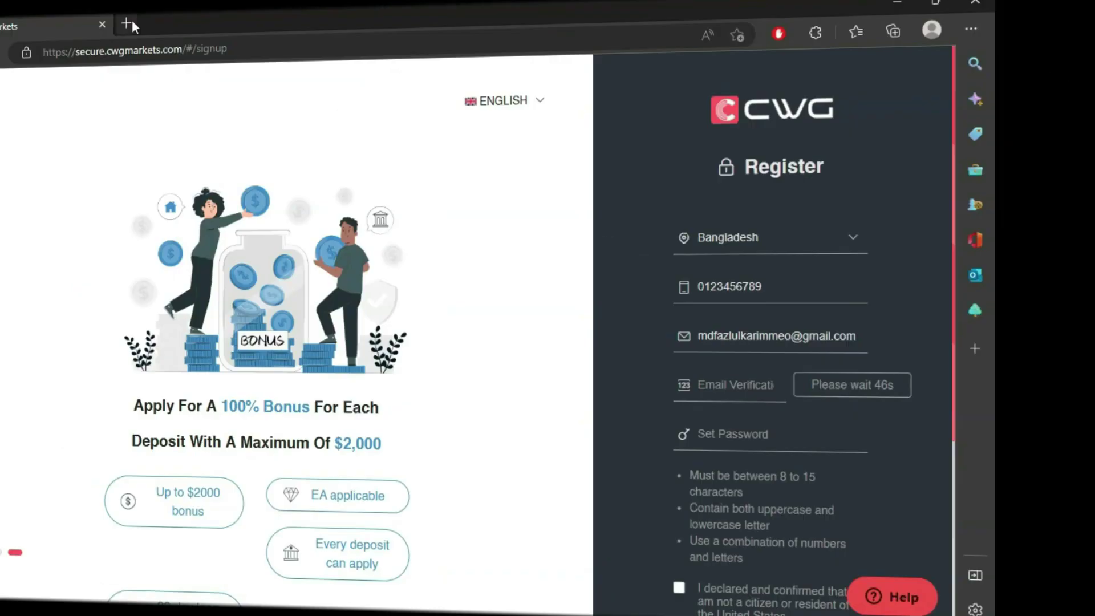
- Open the CWG Markets verification e-mail in Gmail and select the code
left_click(240, 13)
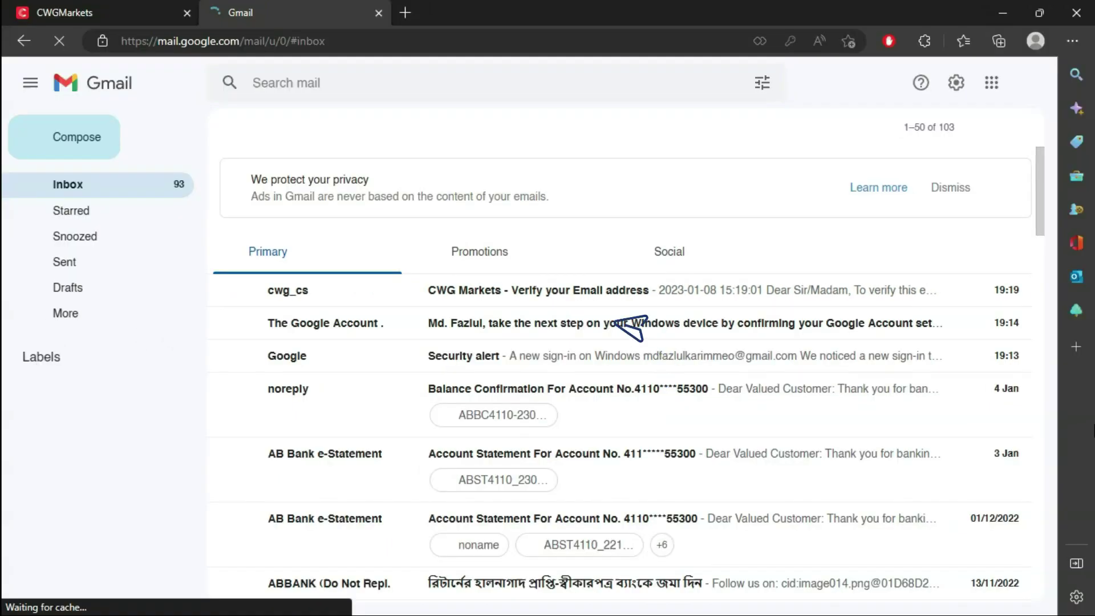
left_click(550, 308)
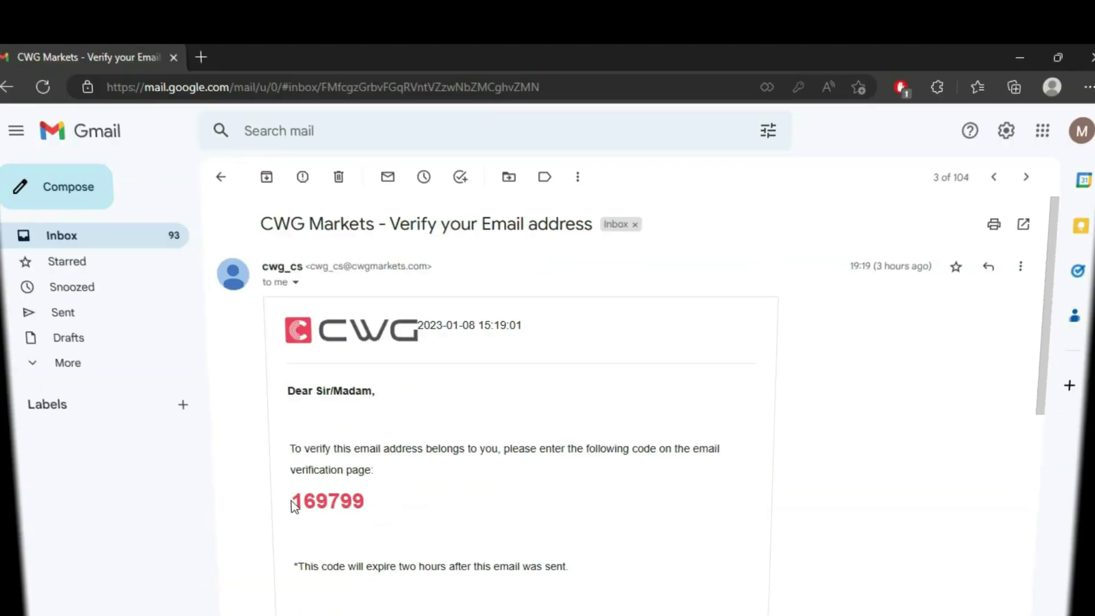
double_click(322, 458)
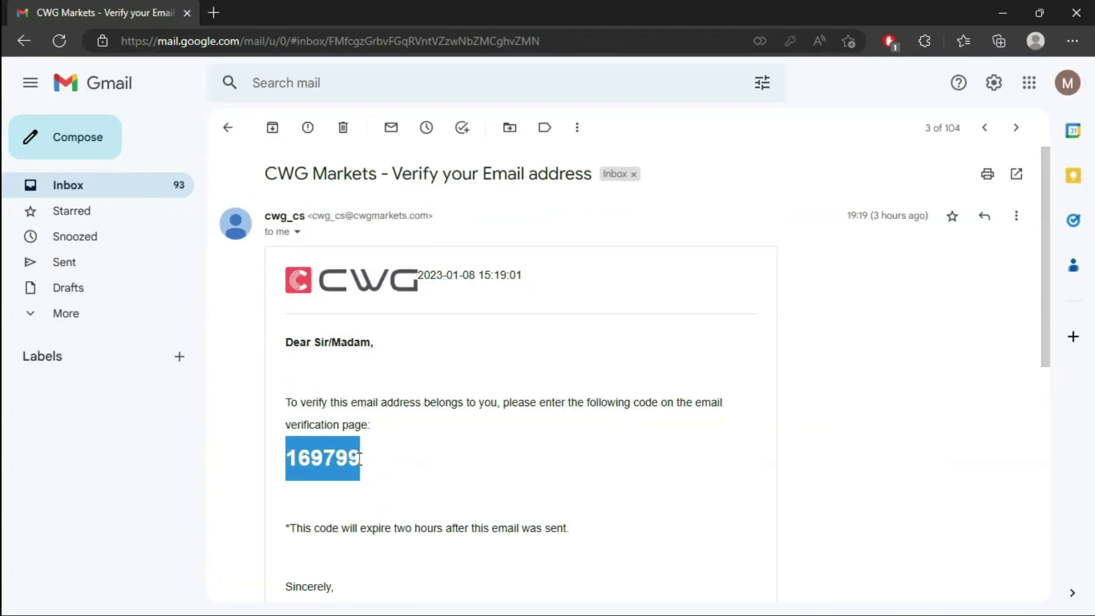
right_click(354, 460)
- Copy the verification code and paste it into the registration form's verification field
left_click(426, 67)
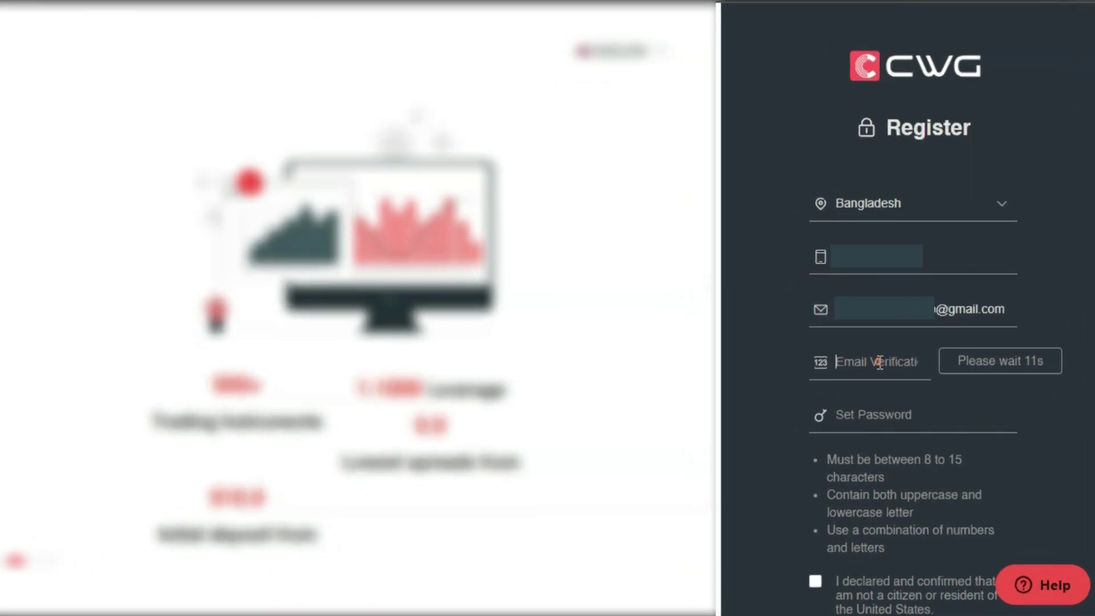
right_click(850, 379)
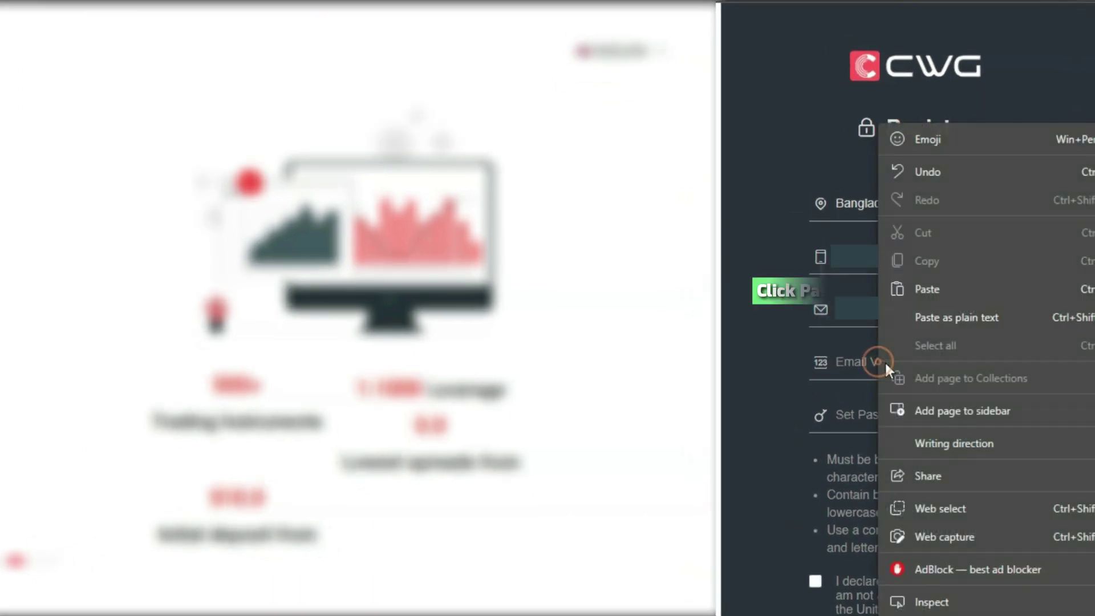
left_click(890, 312)
- Set the account password, declare not being a US citizen or resident, and submit registration
left_click(872, 424)
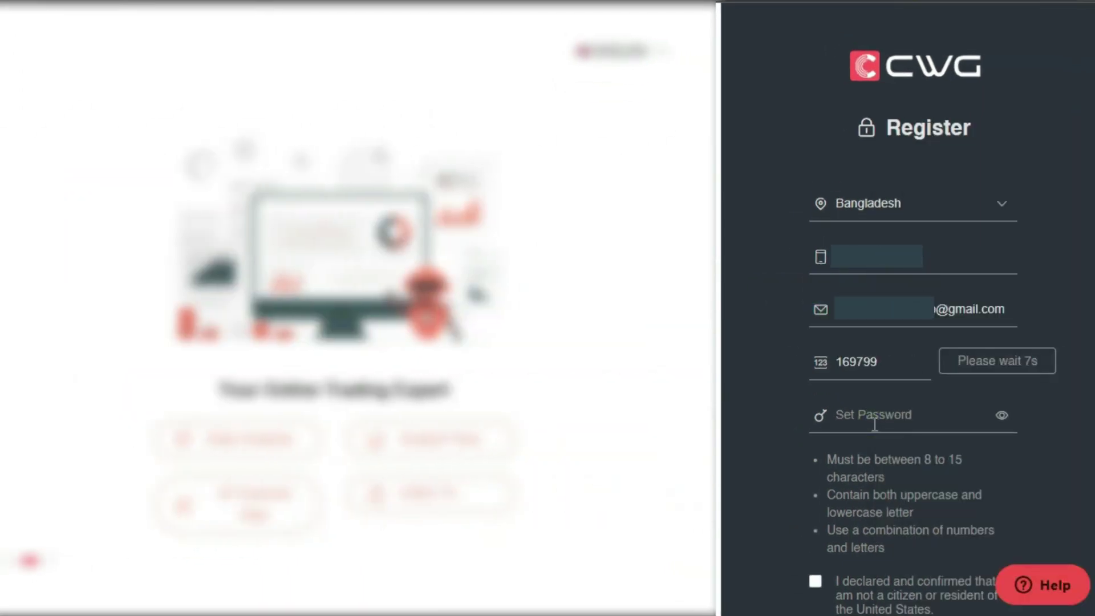
type("••••••••••")
scroll(872, 489, "down", 3)
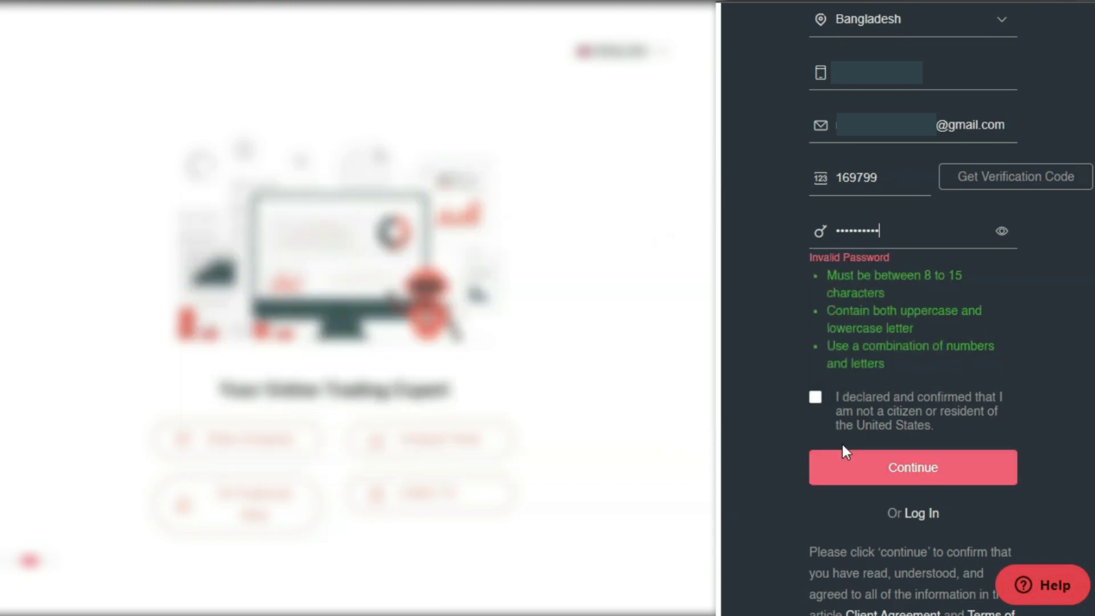
left_click(815, 399)
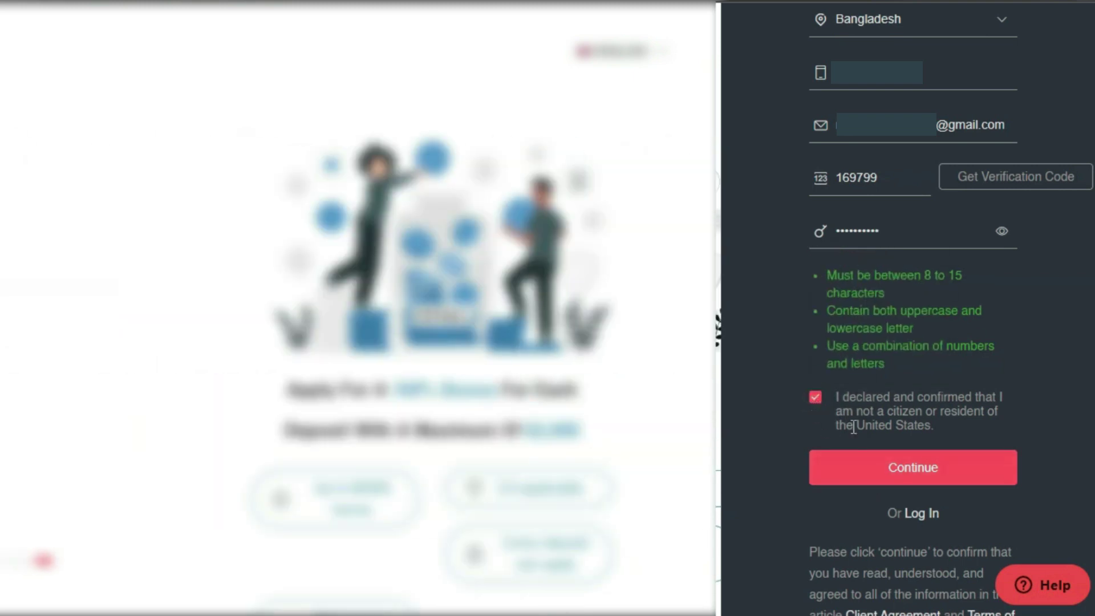
left_click(880, 480)
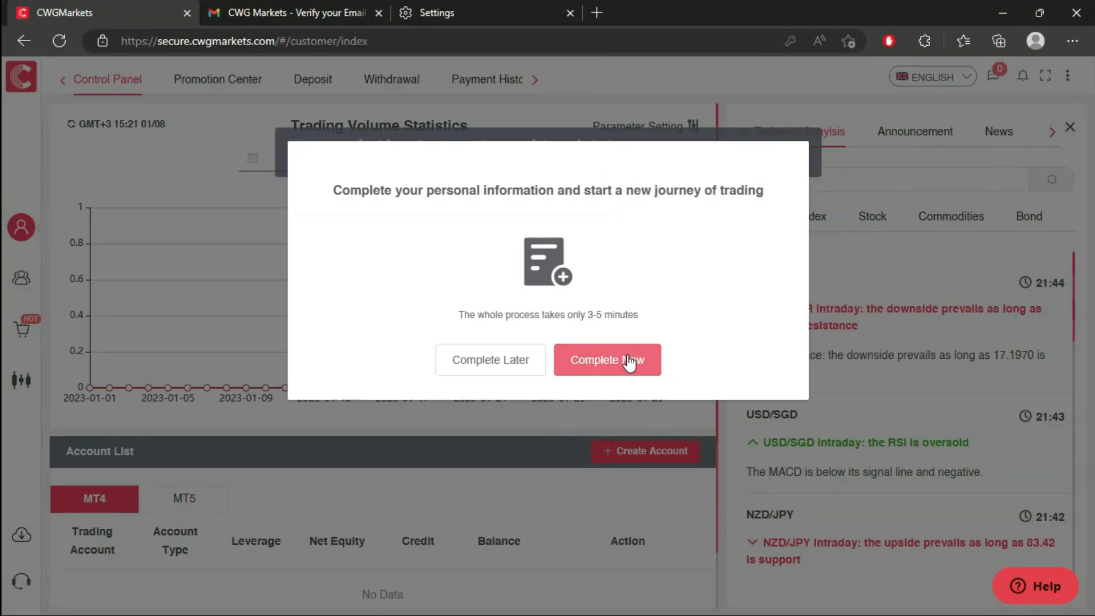
- Start the personal-information form with customer type Personal and fill in the name fields
left_click(631, 360)
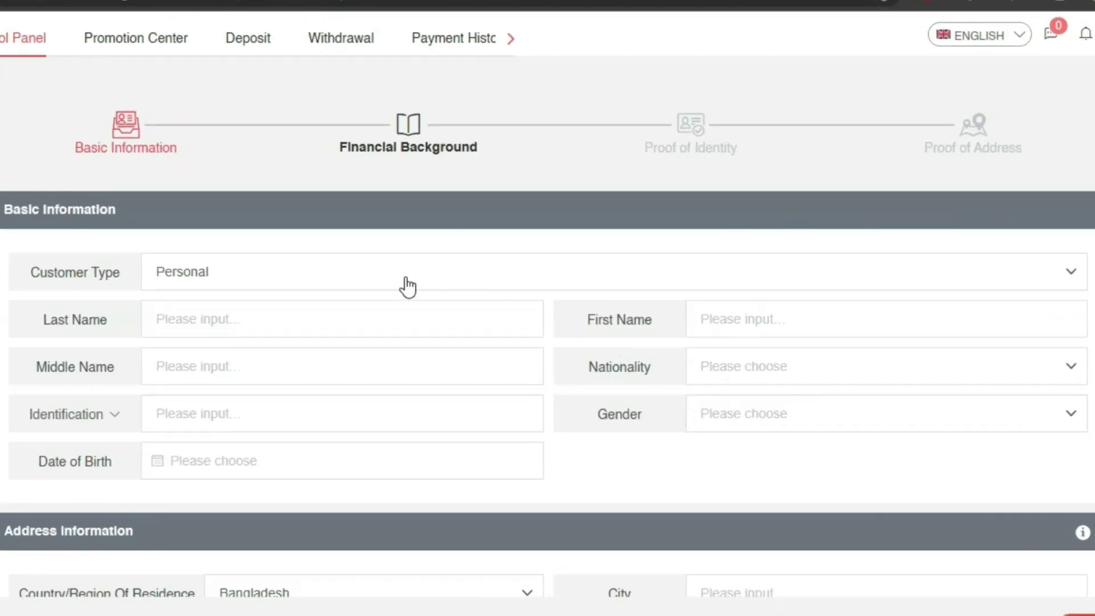
left_click(223, 273)
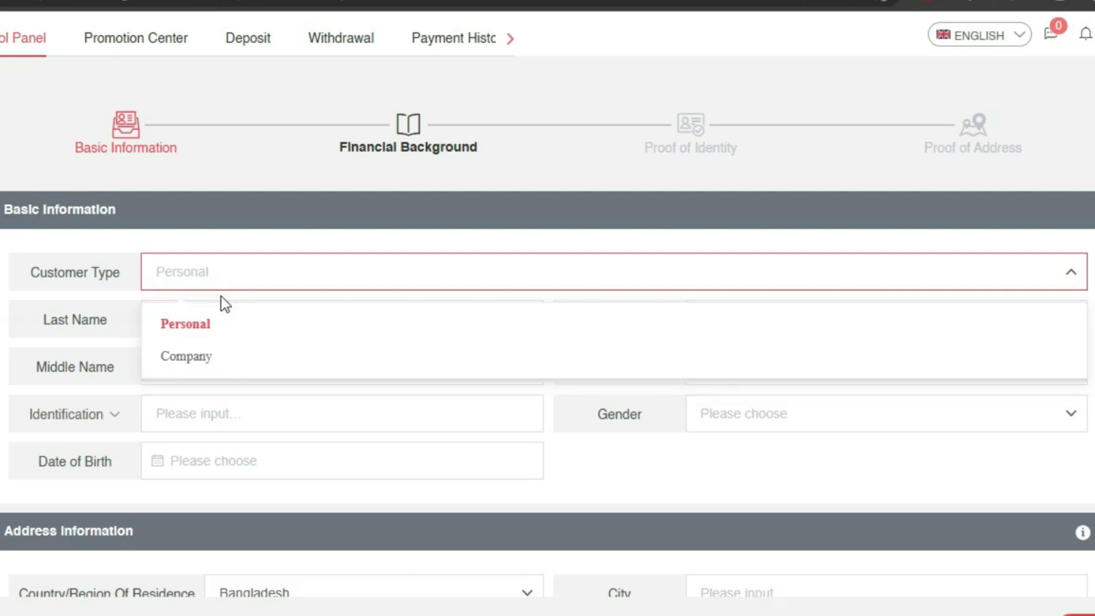
left_click(215, 322)
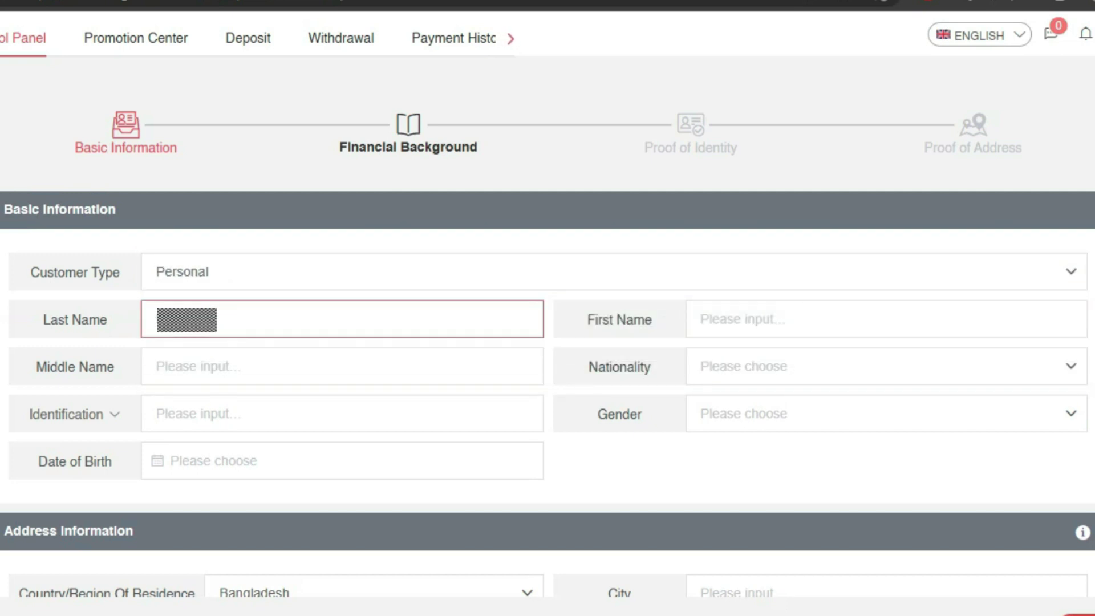
left_click(838, 318)
key("Tab")
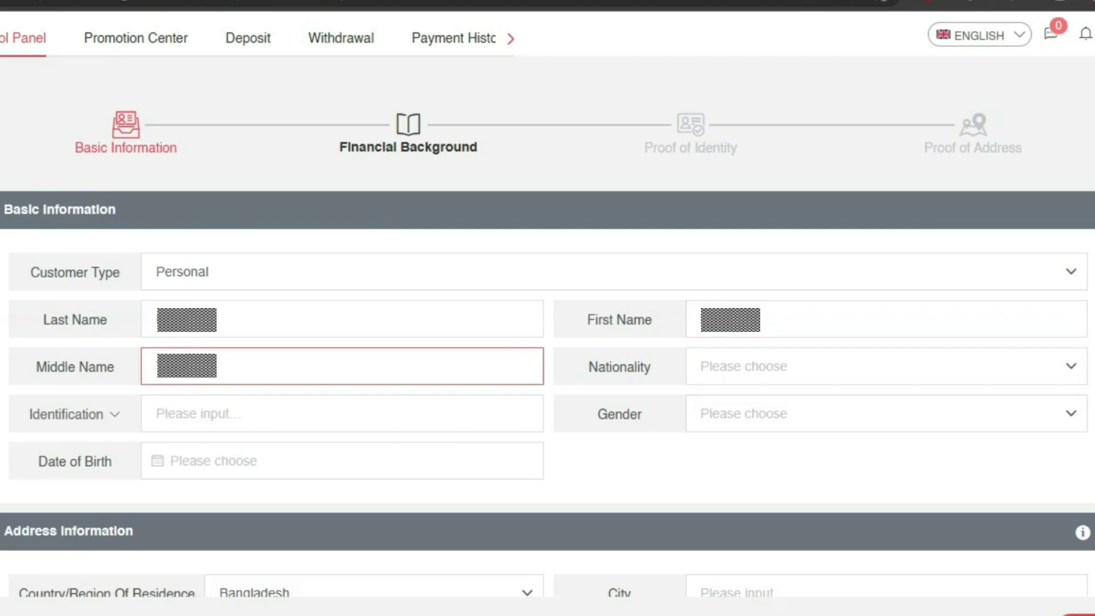
- Set identification type to National ID No and paste in the ID number
left_click(114, 415)
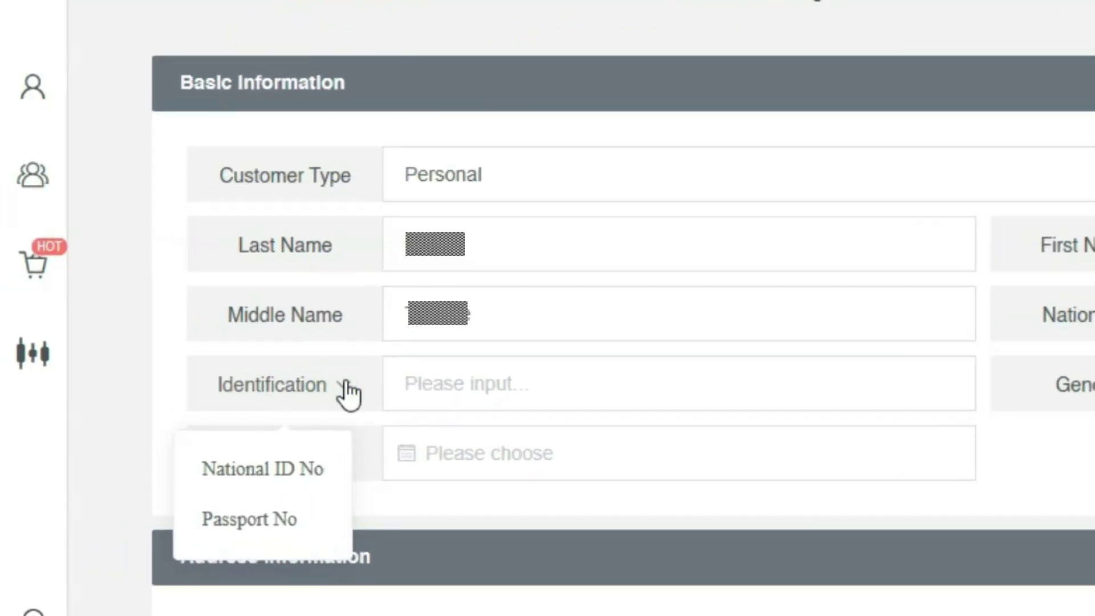
left_click(313, 469)
left_click(506, 384)
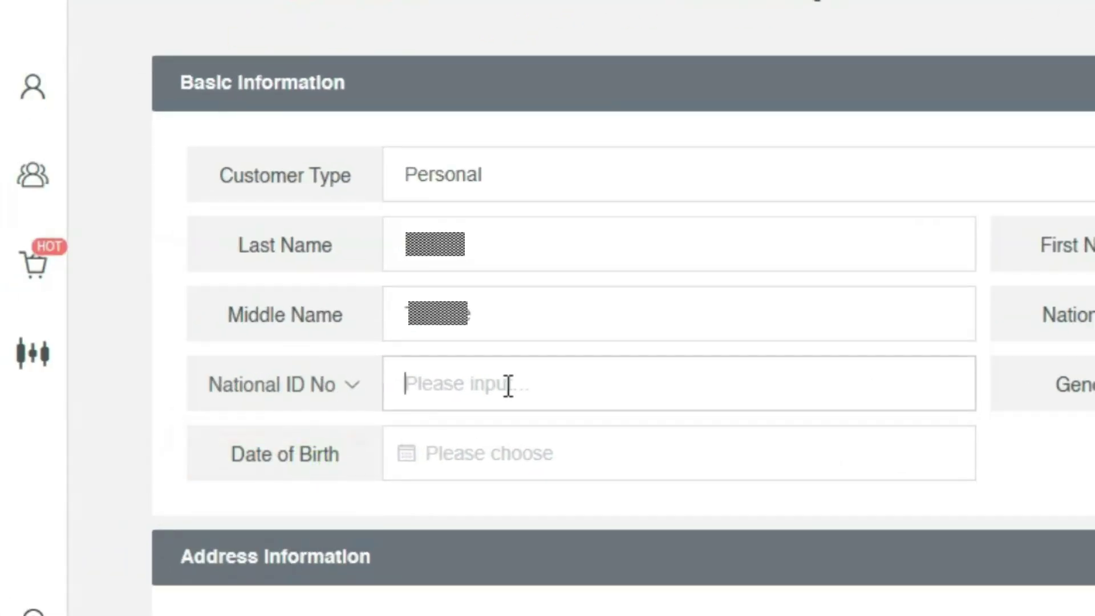
key("ctrl+v")
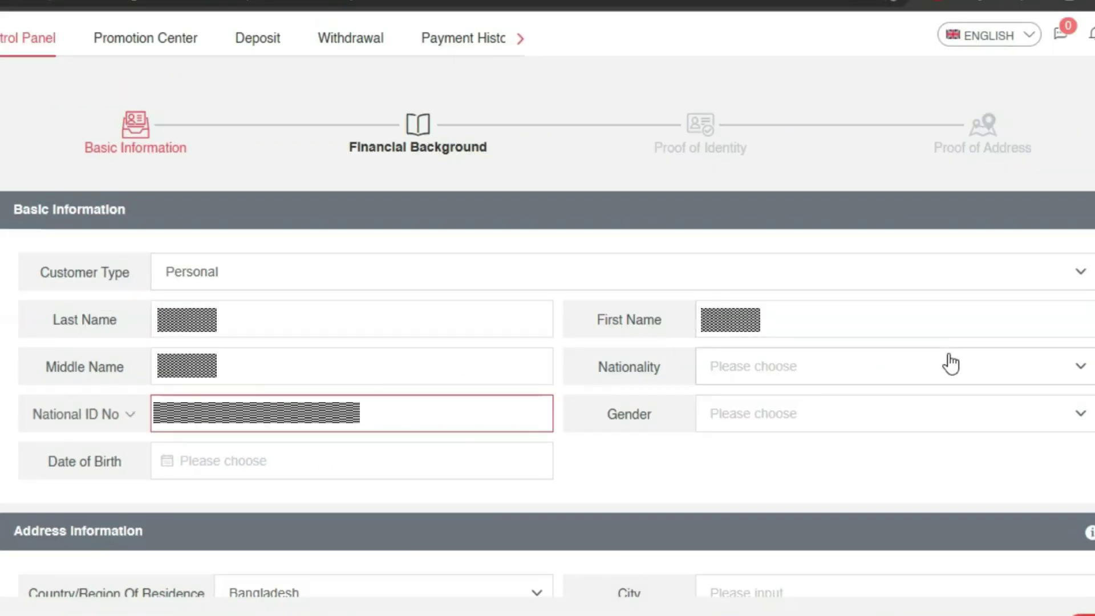
- Set nationality to Bangladesh and gender to Male
left_click(950, 363)
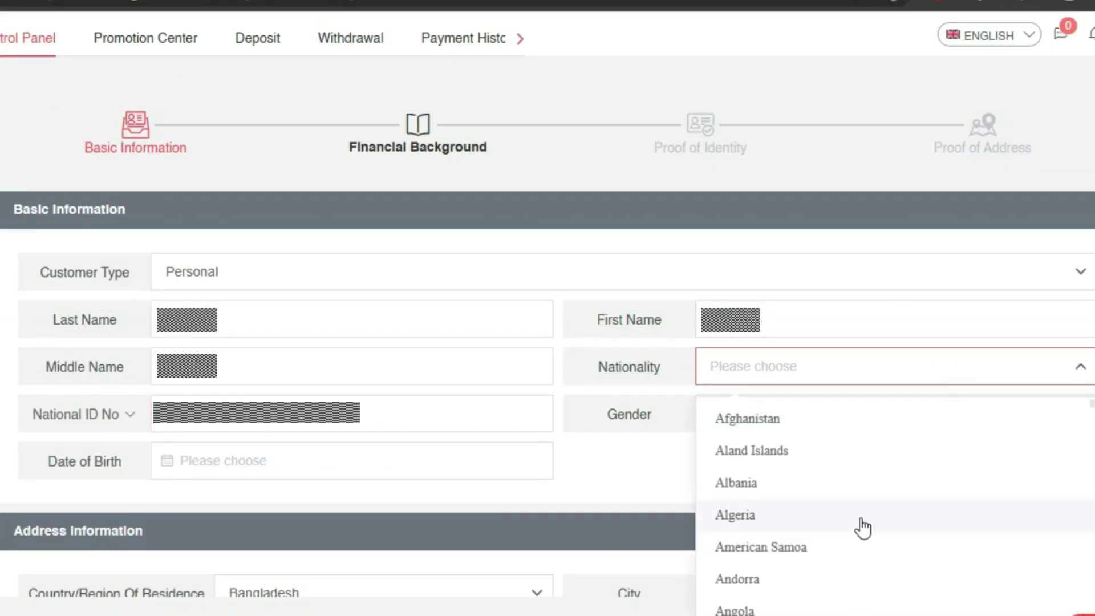
scroll(858, 523, "down", 6)
scroll(863, 529, "down", 3)
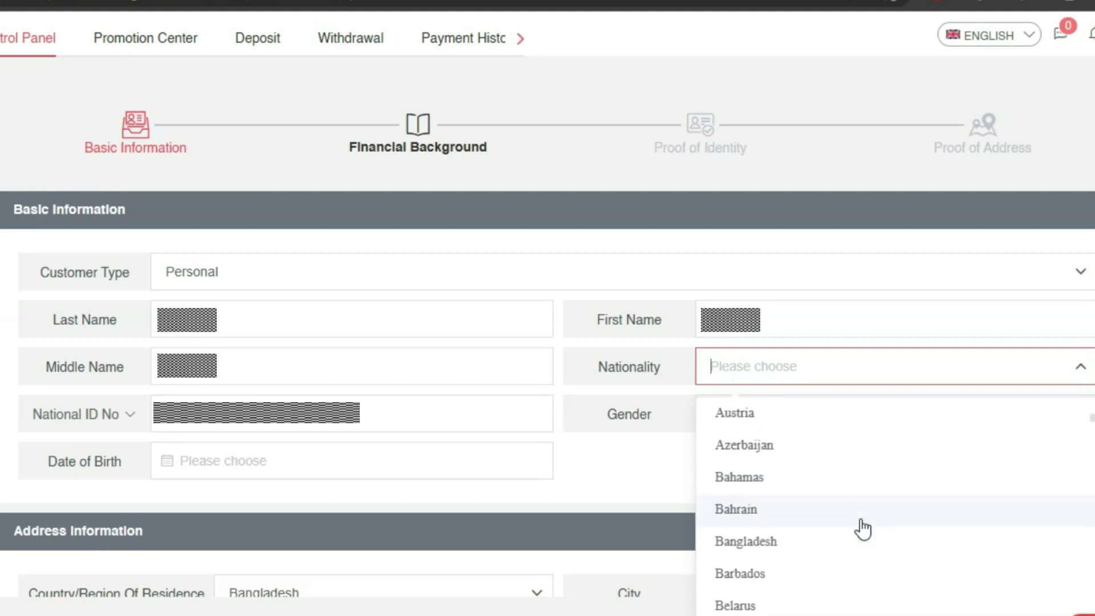
type("ban")
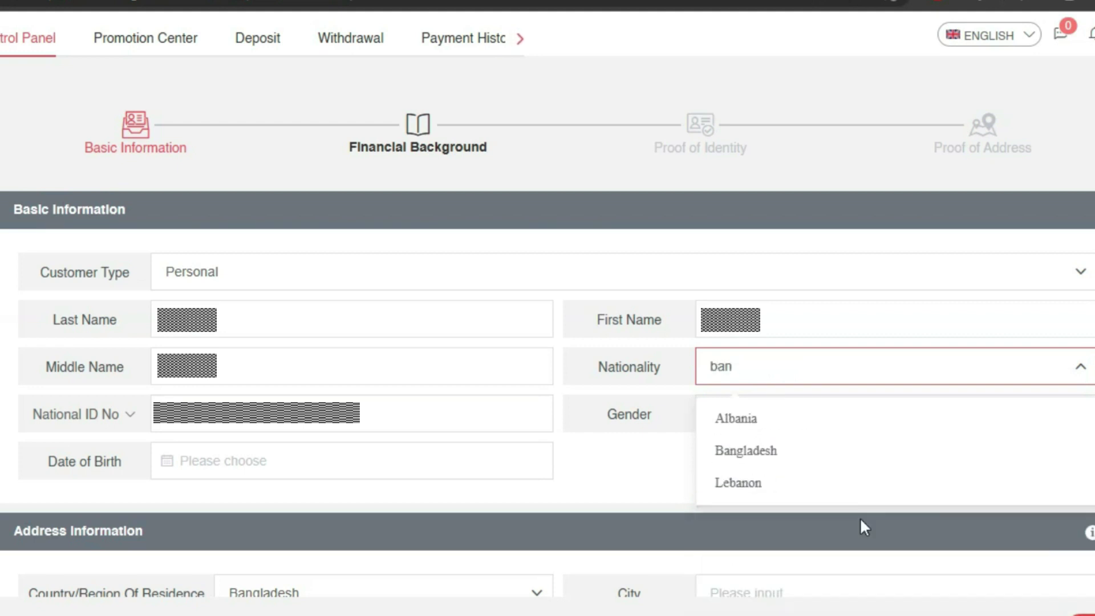
left_click(765, 452)
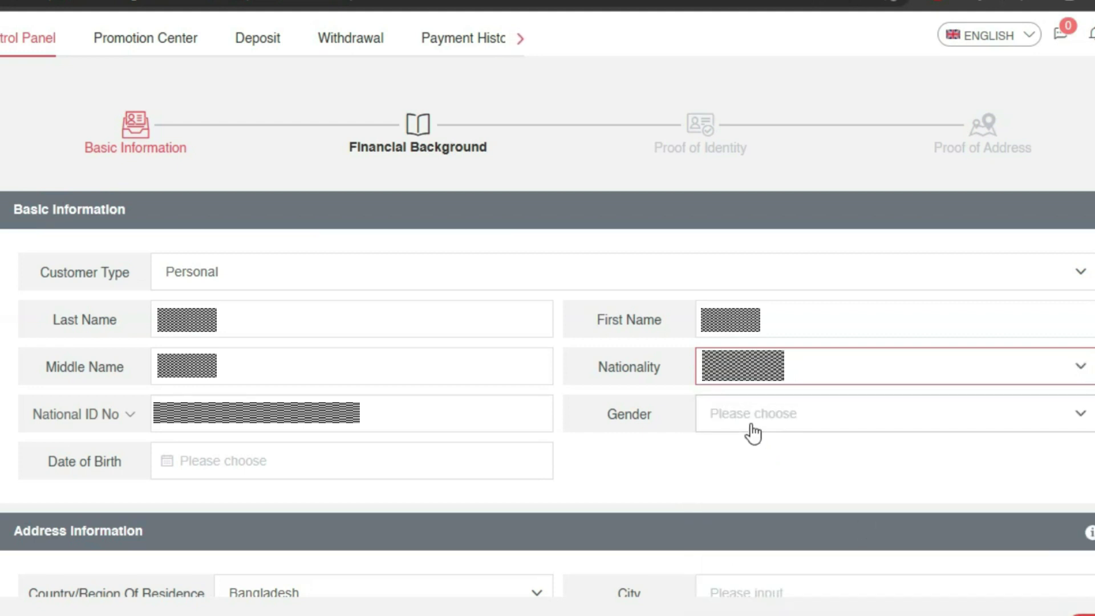
left_click(753, 433)
left_click(728, 502)
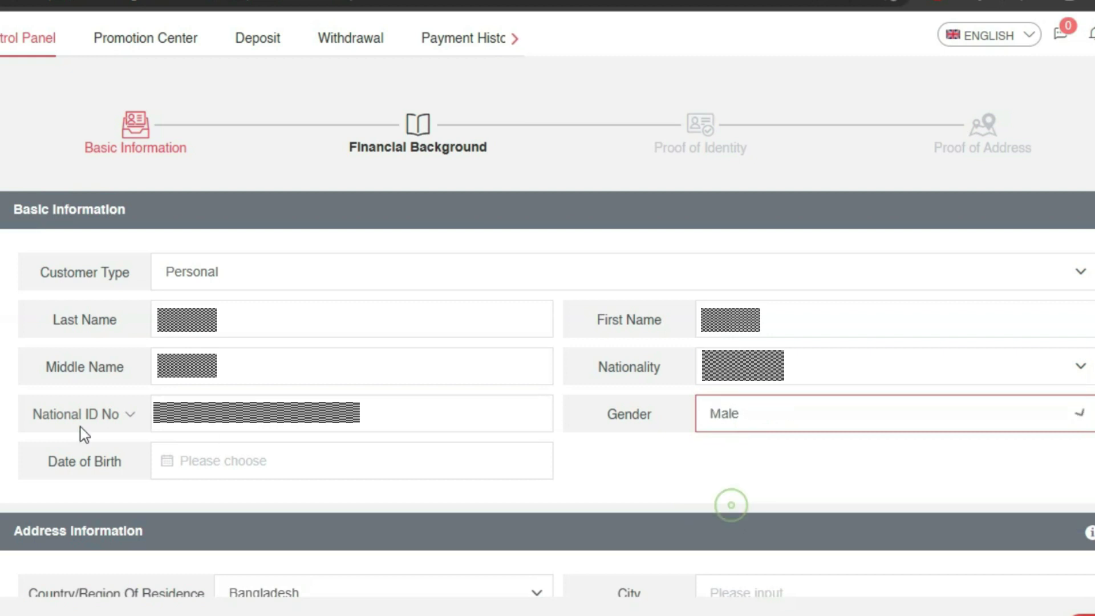
left_click(195, 455)
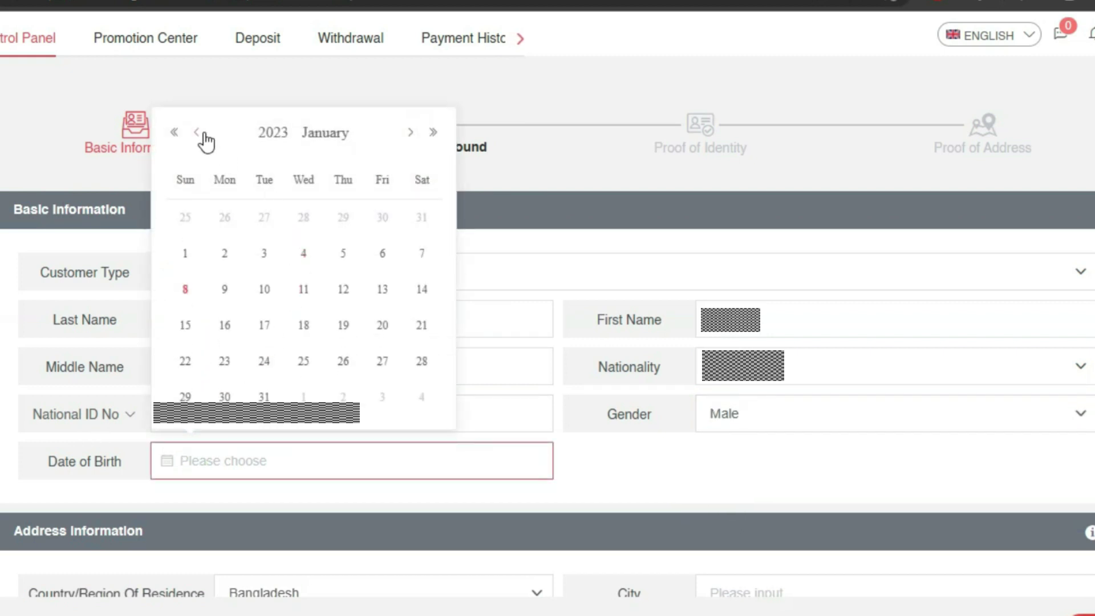
left_click(199, 133)
left_click(268, 134)
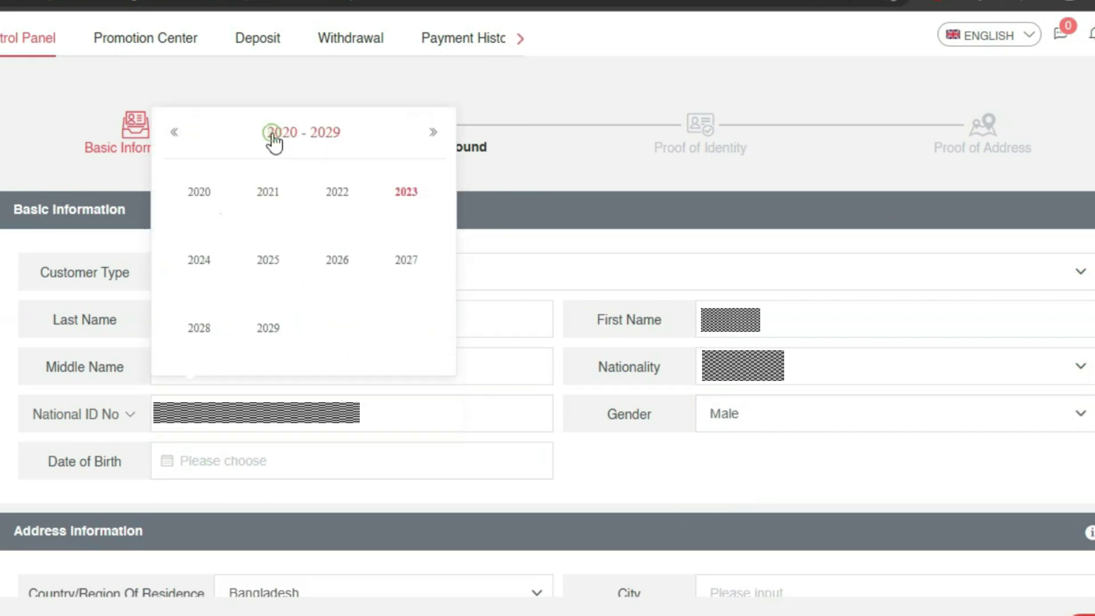
left_click(177, 134)
left_click(177, 134)
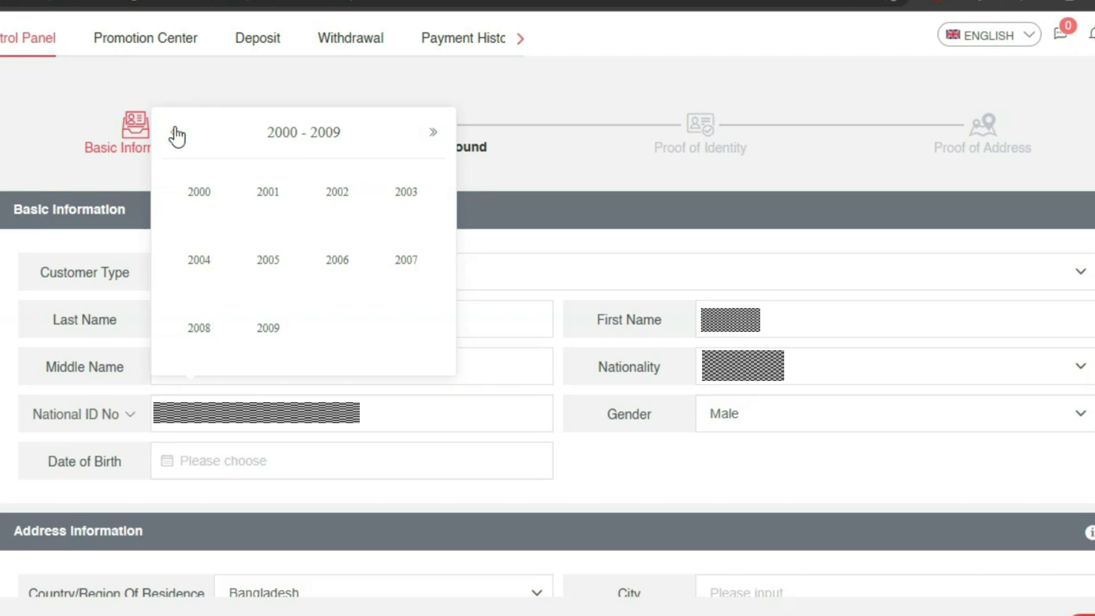
left_click(175, 133)
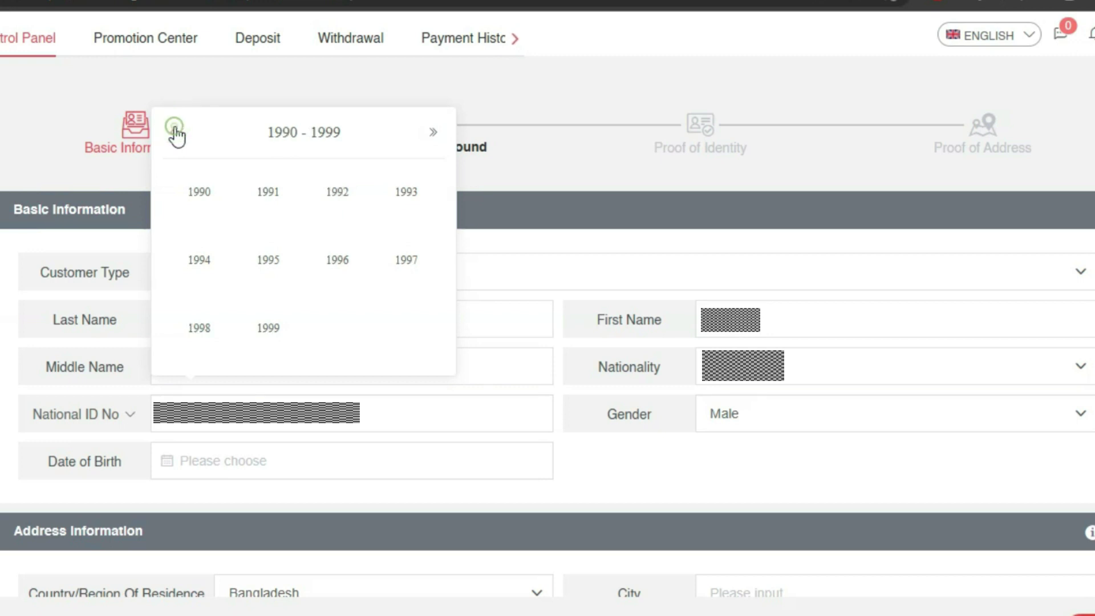
left_click(414, 193)
left_click(282, 313)
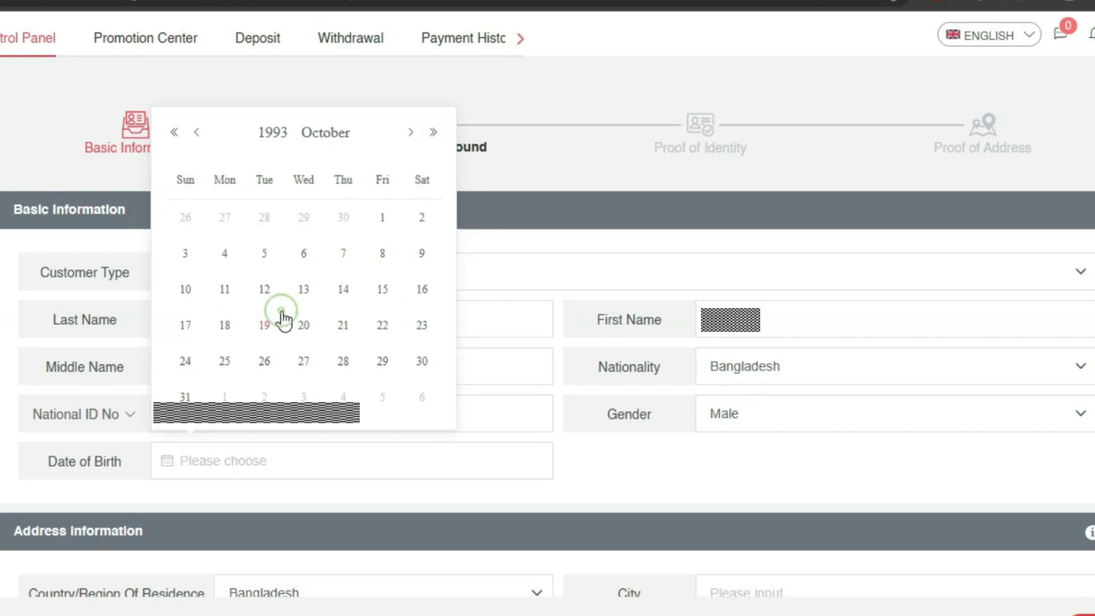
left_click(420, 288)
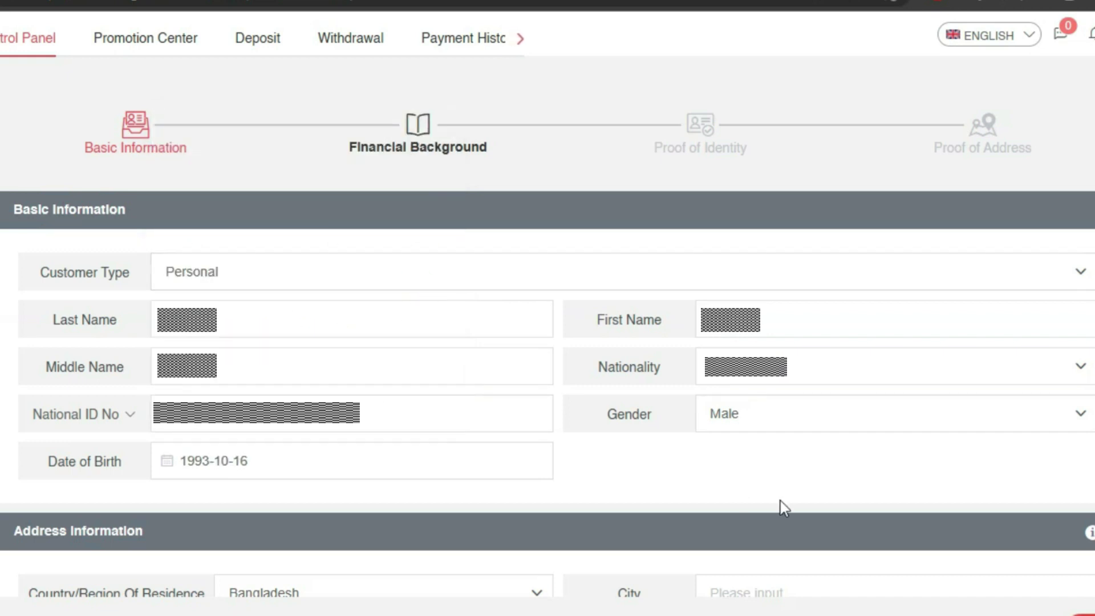
- Fill in city, residential address, postcode and additional address line, then save and go to Next Step
scroll(463, 557, "down", 3)
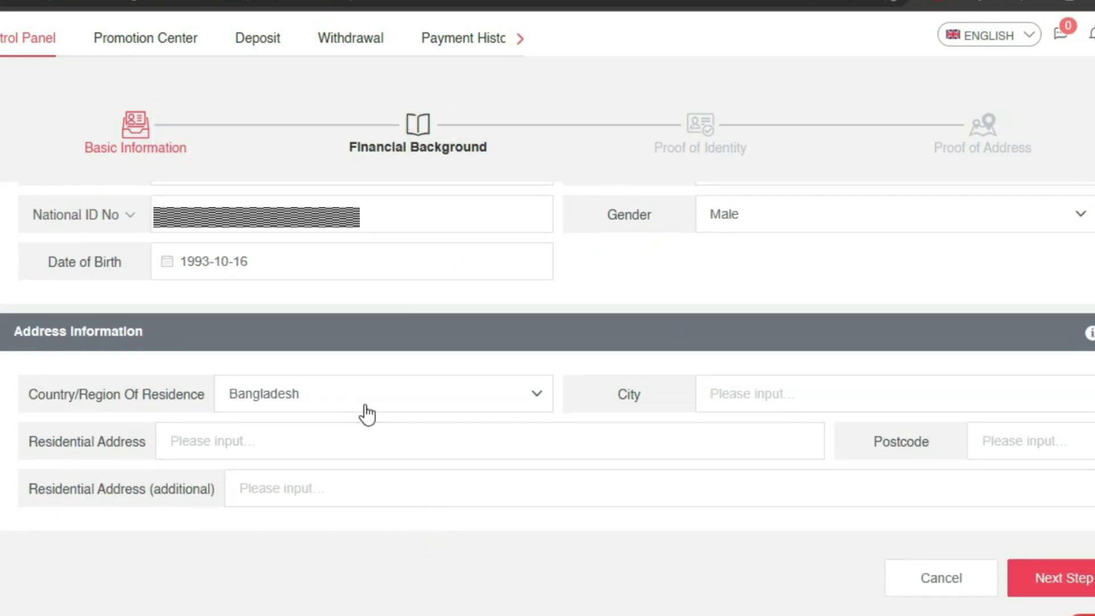
left_click(809, 399)
type("C")
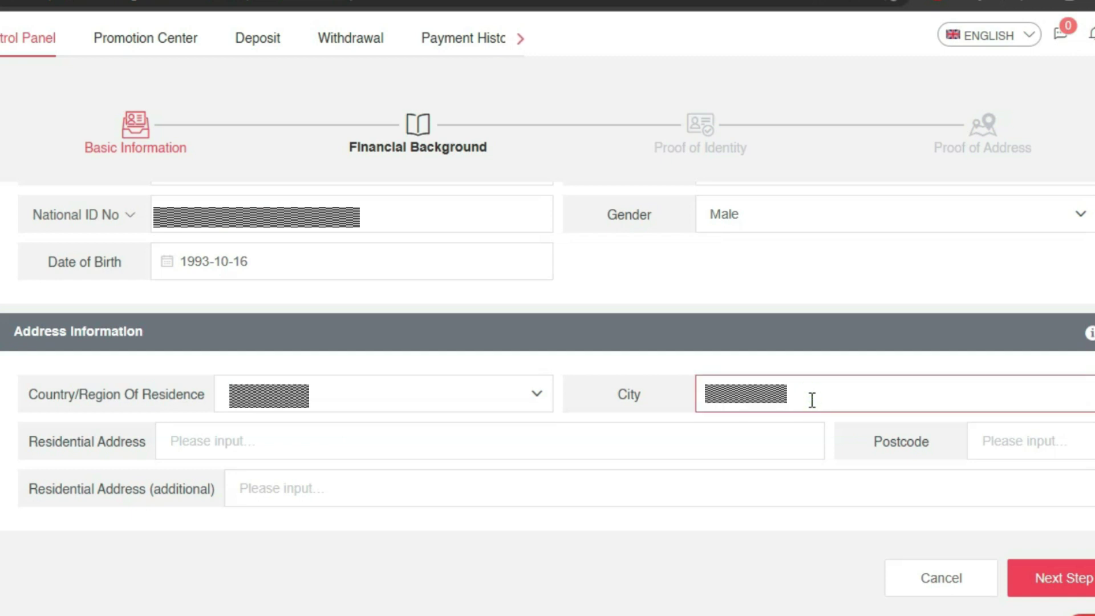
left_click(506, 437)
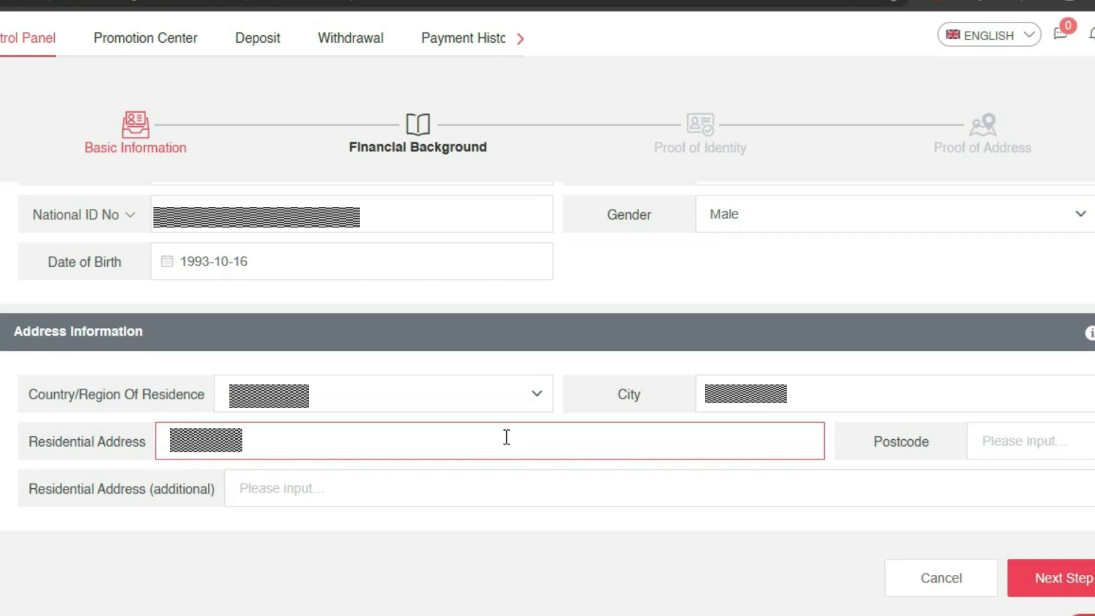
left_click(1046, 447)
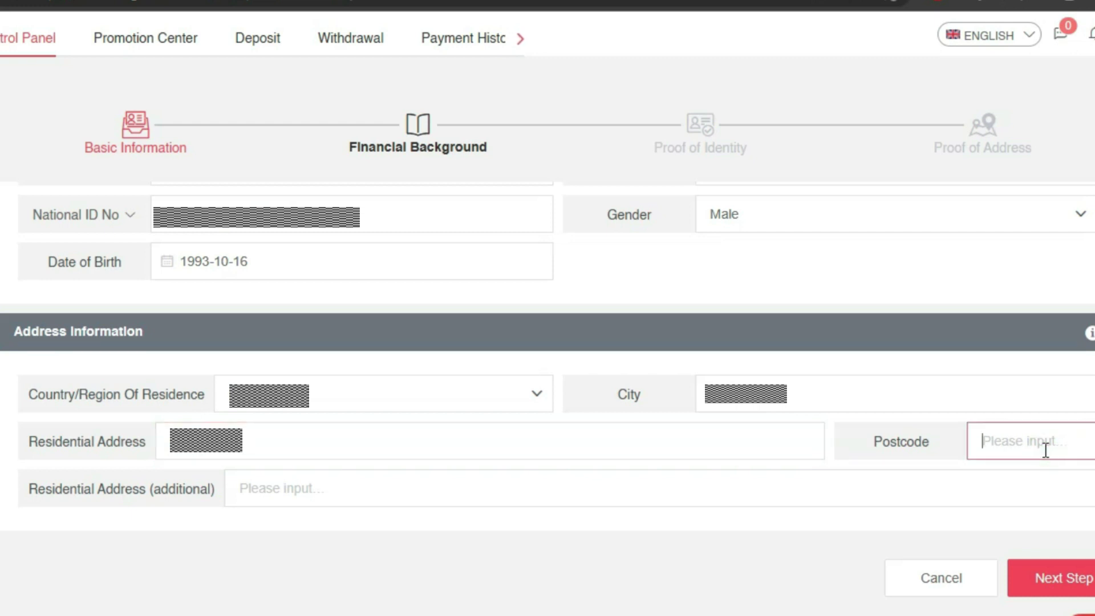
left_click(474, 490)
type("C")
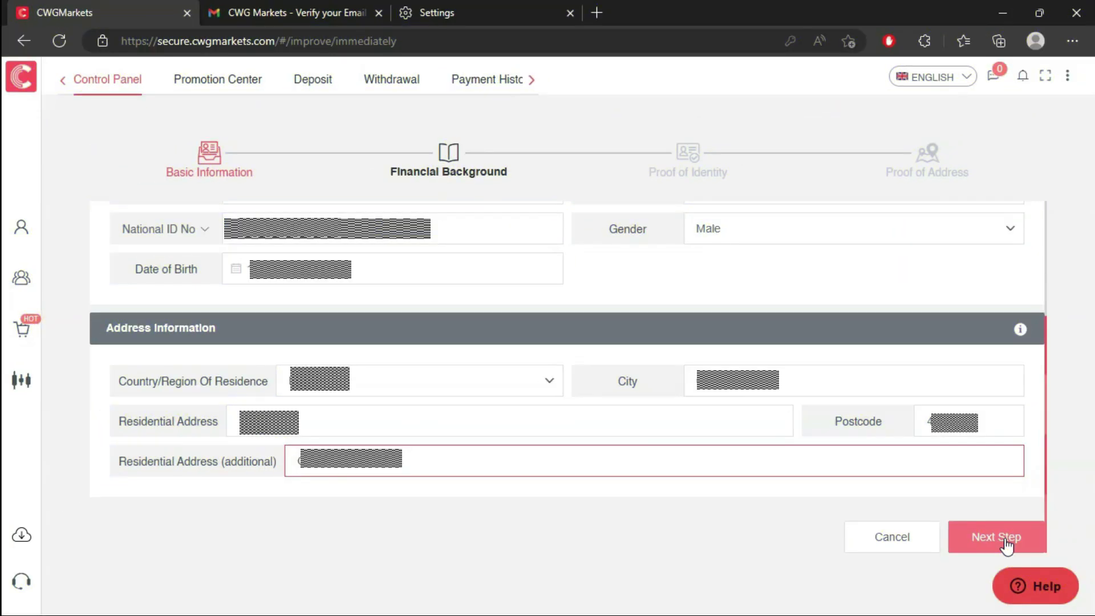
left_click(1007, 546)
- Set education to Master, employment to Employed and trading purpose to Income
left_click(354, 231)
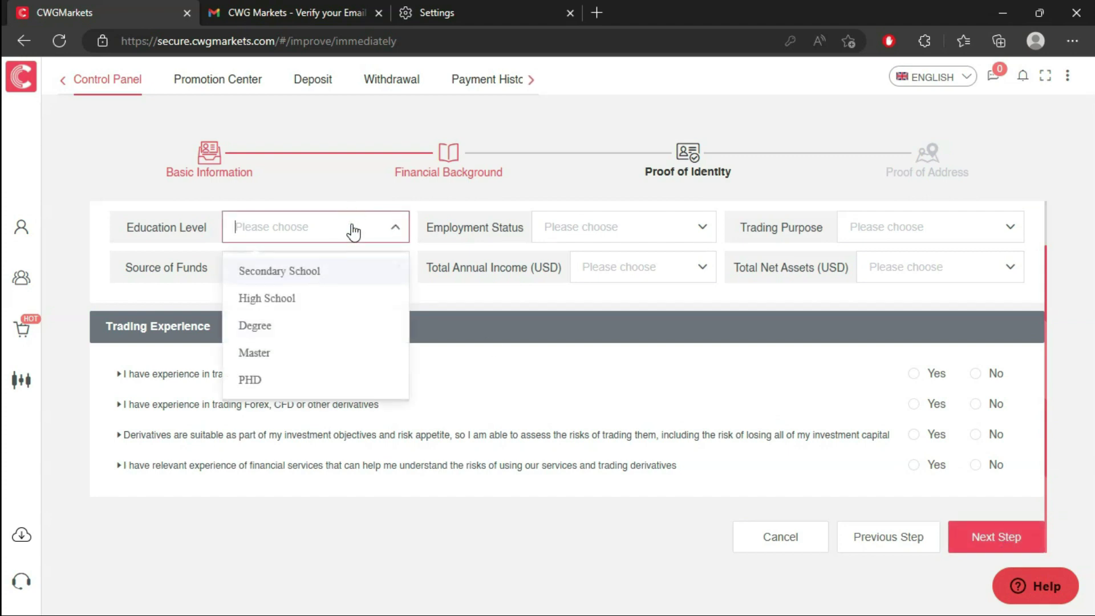
left_click(286, 353)
left_click(581, 230)
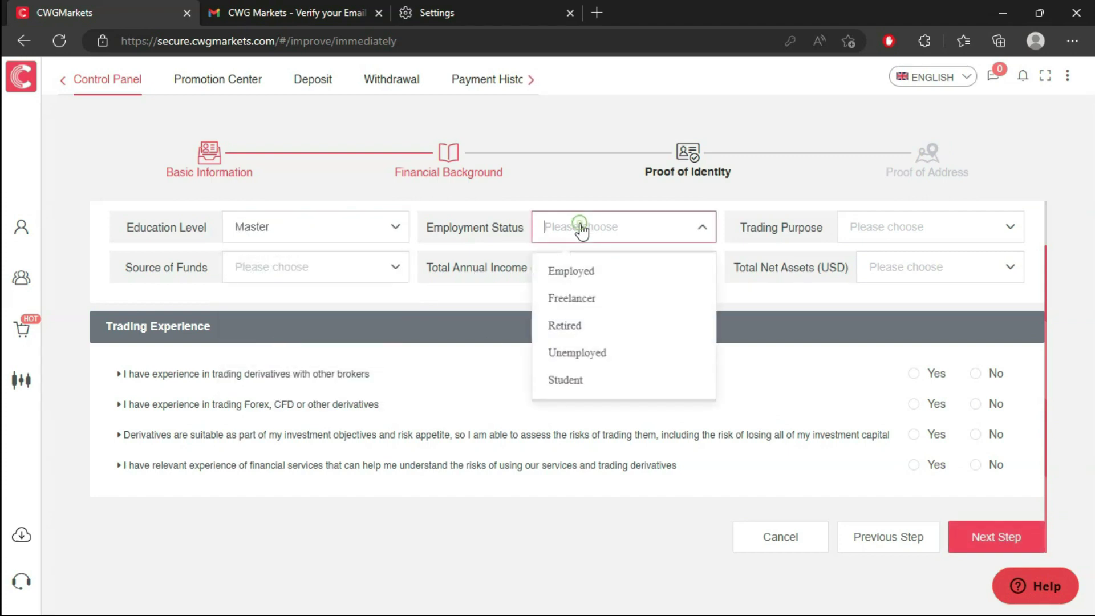
left_click(577, 271)
left_click(885, 228)
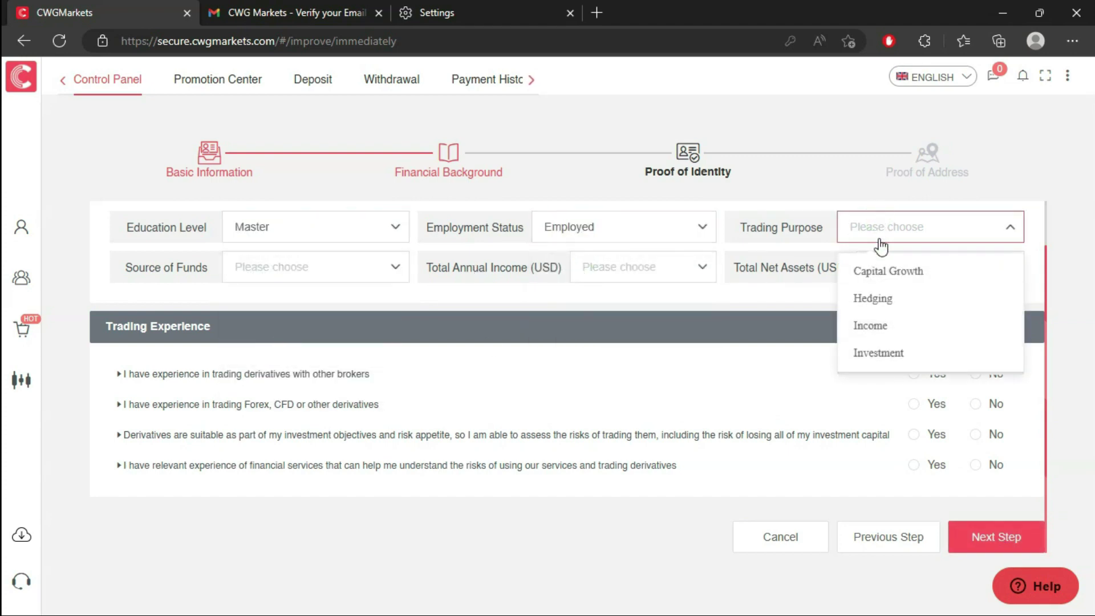
left_click(861, 323)
- Set source of funds to Salary/Business Income and choose annual income and net-asset ranges
left_click(315, 268)
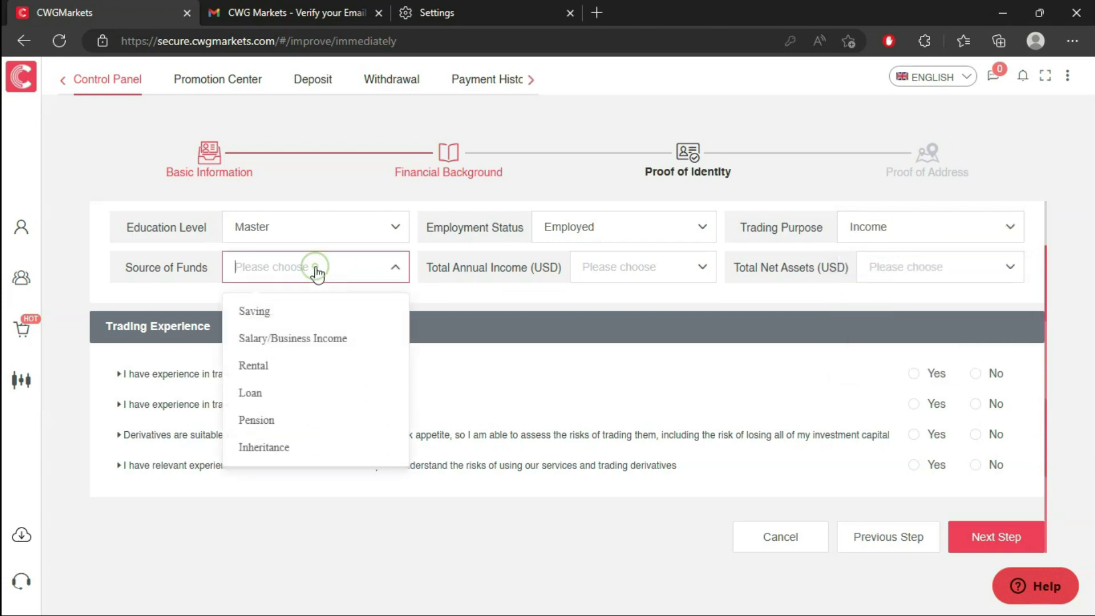
left_click(305, 339)
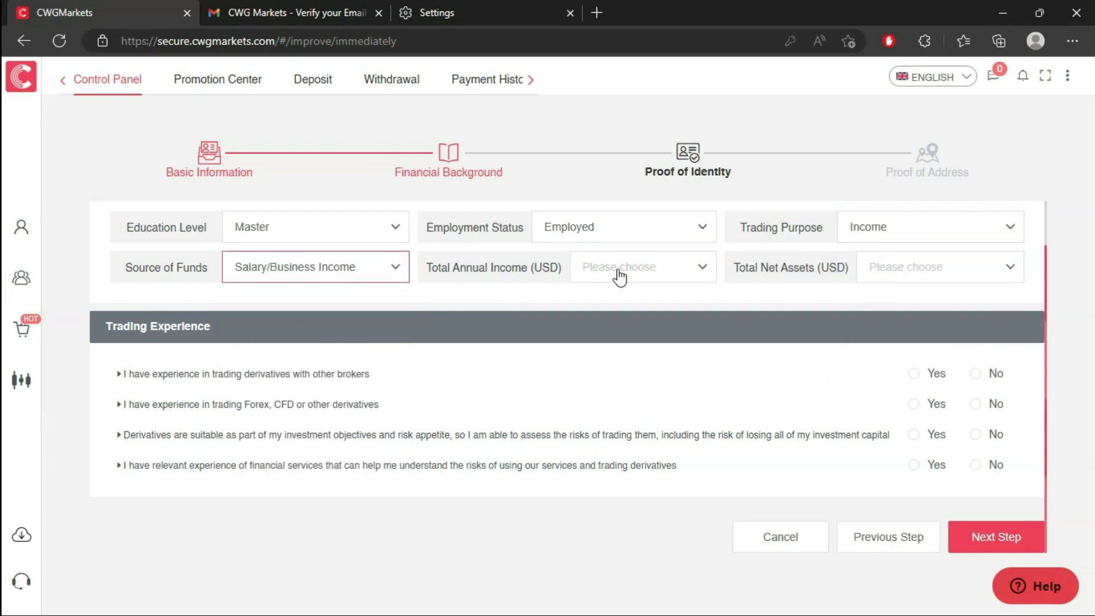
left_click(619, 275)
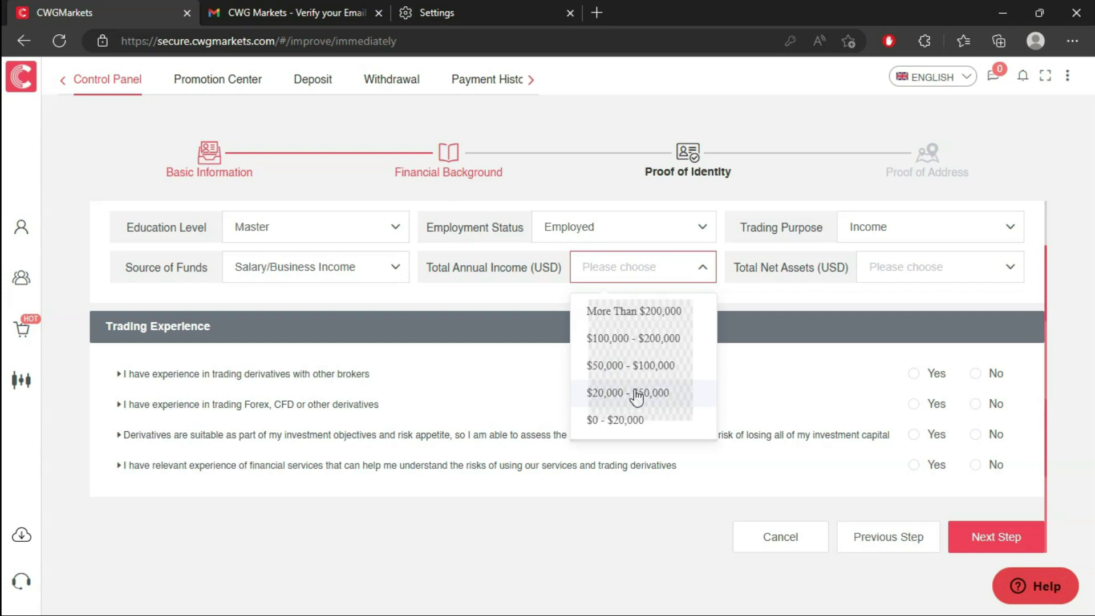
left_click(639, 393)
left_click(936, 275)
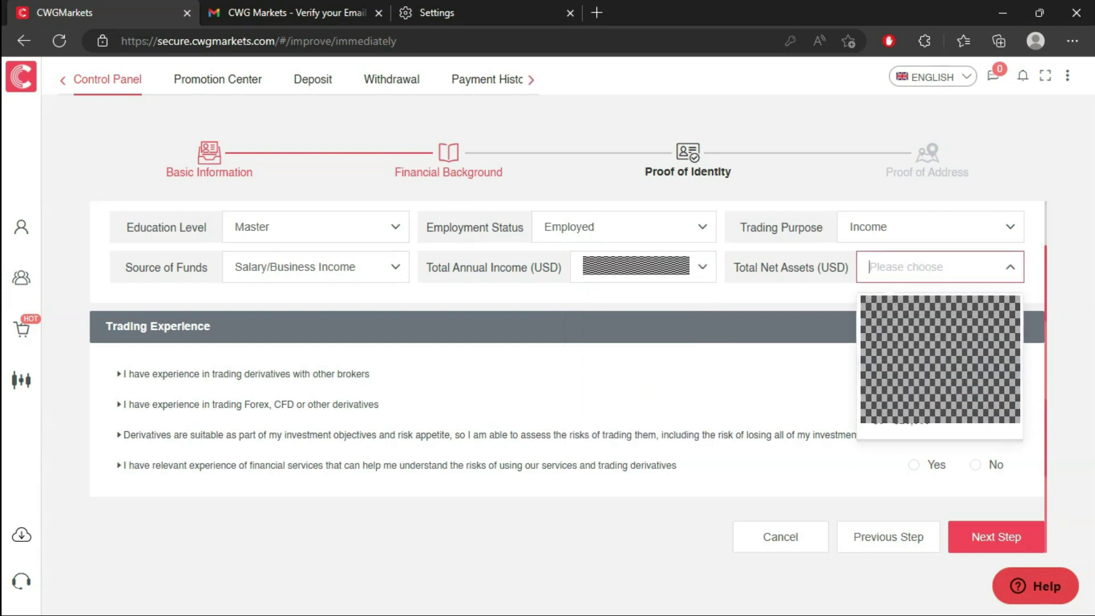
left_click(924, 372)
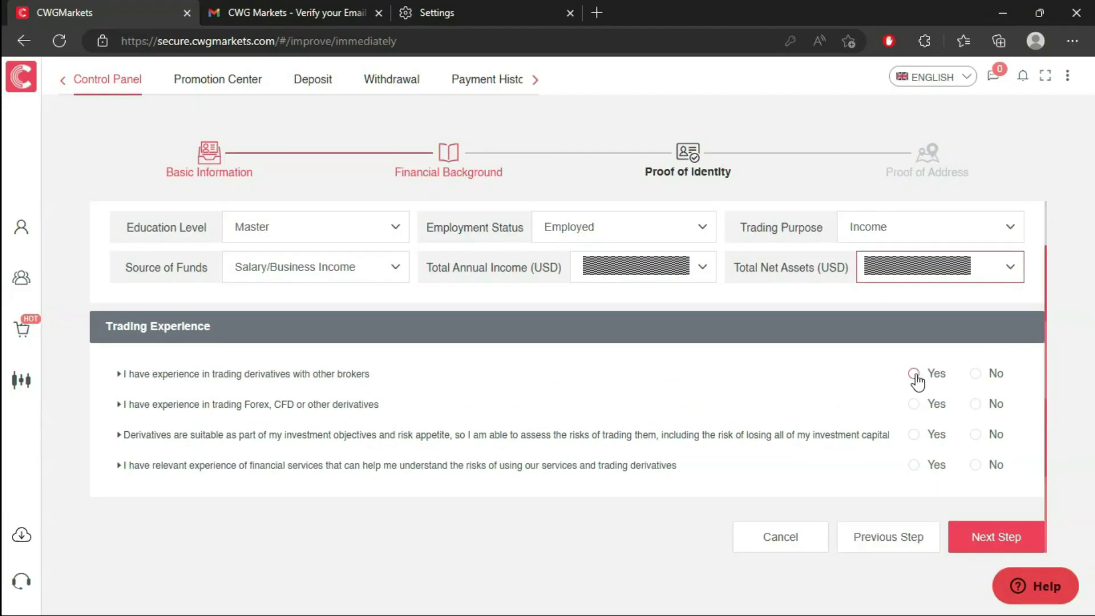
- Answer Yes to all four trading-experience questions and proceed to the next step
left_click(915, 374)
left_click(915, 404)
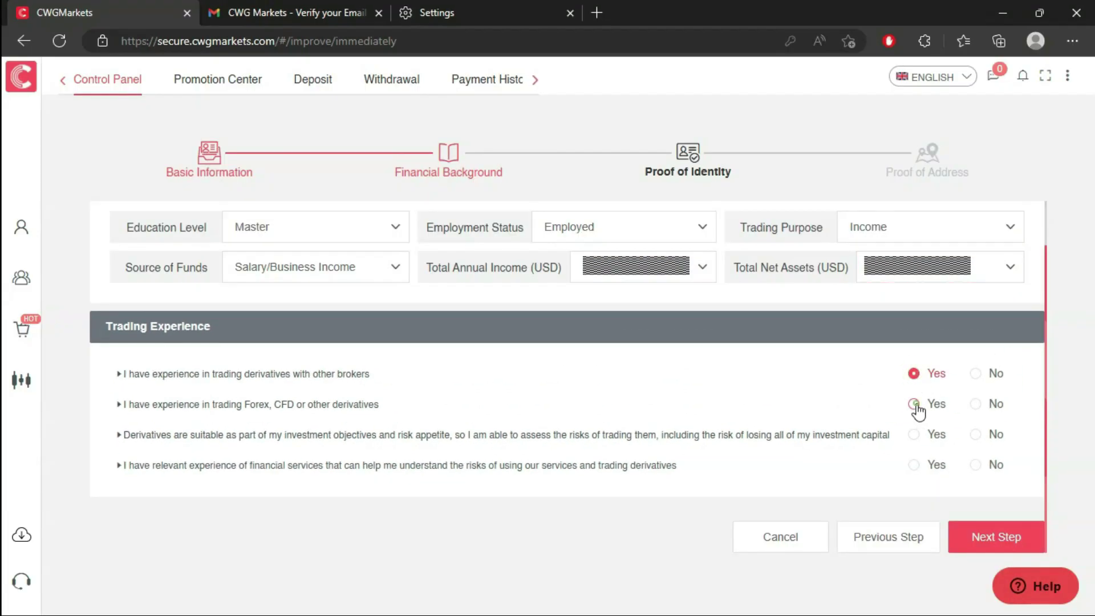
left_click(914, 435)
left_click(915, 465)
left_click(987, 545)
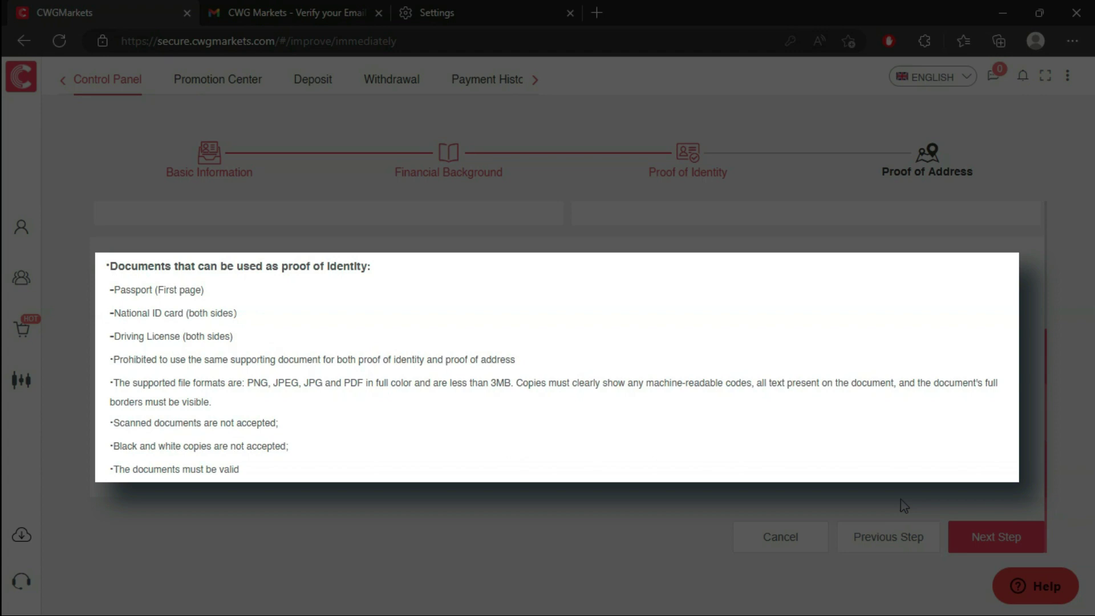
- Upload the national ID image from the Downloads\CWG folder as proof of identity
left_click(904, 506)
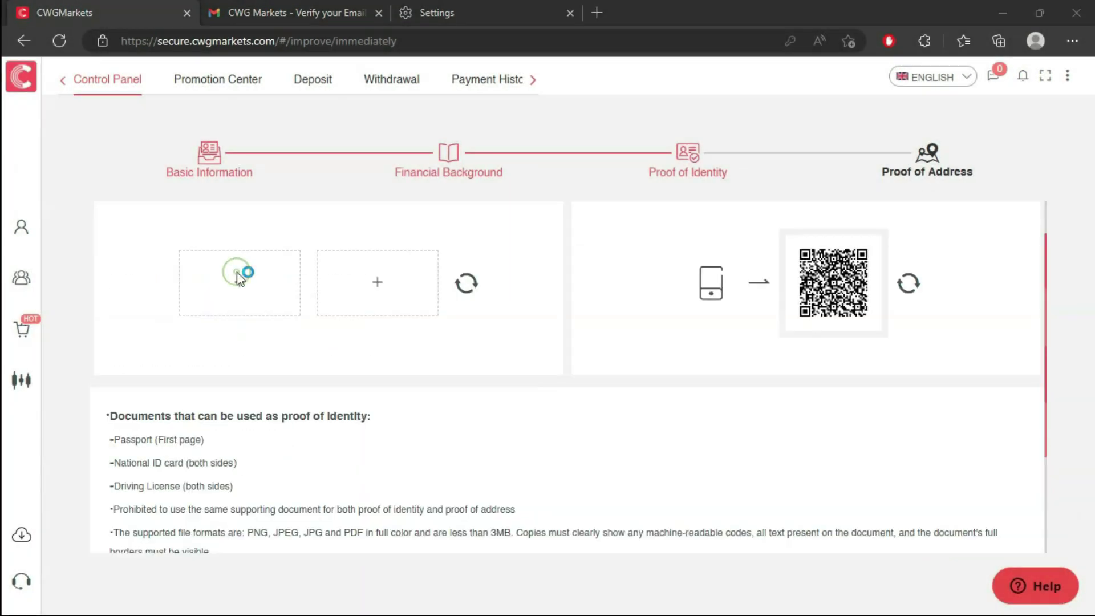
left_click(235, 276)
double_click(160, 242)
double_click(279, 163)
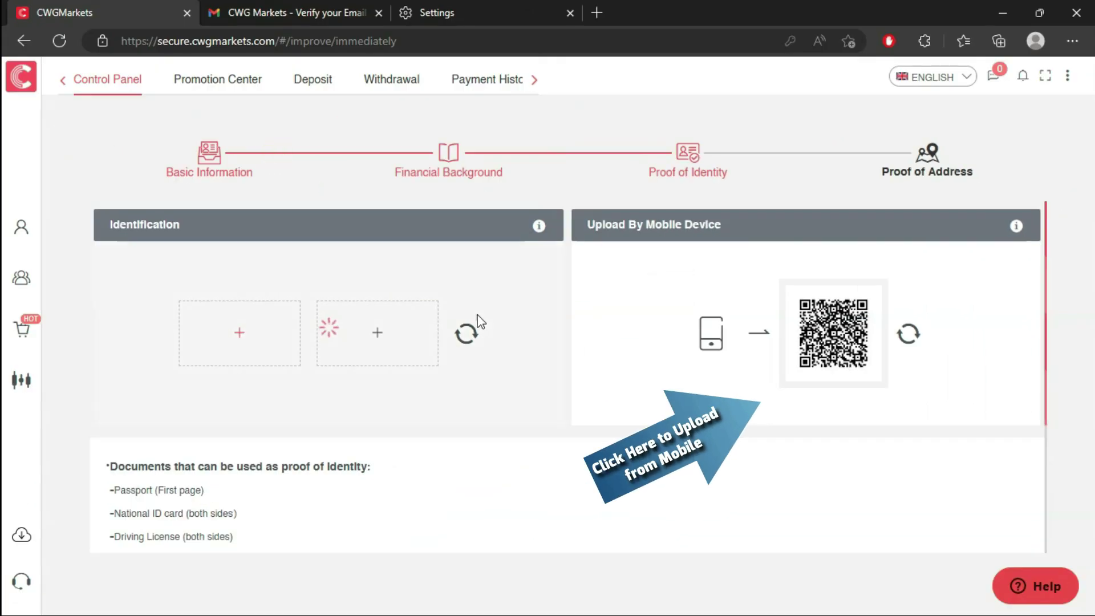
- Preview and close the mobile upload QR code, then continue to proof of address
left_click(706, 356)
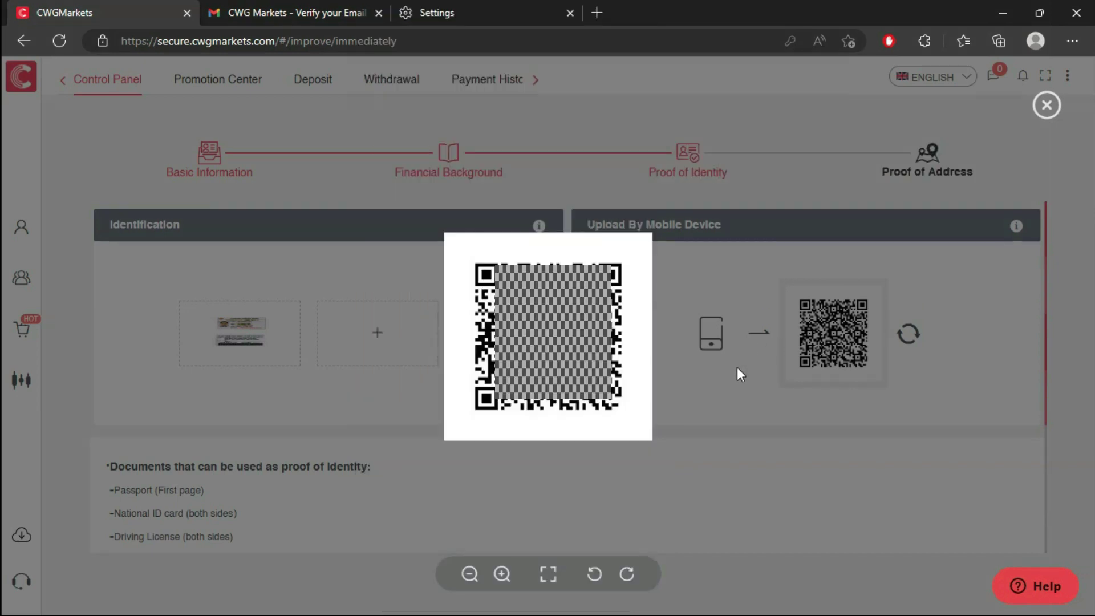
left_click(1048, 105)
scroll(901, 498, "down", 4)
left_click(1008, 532)
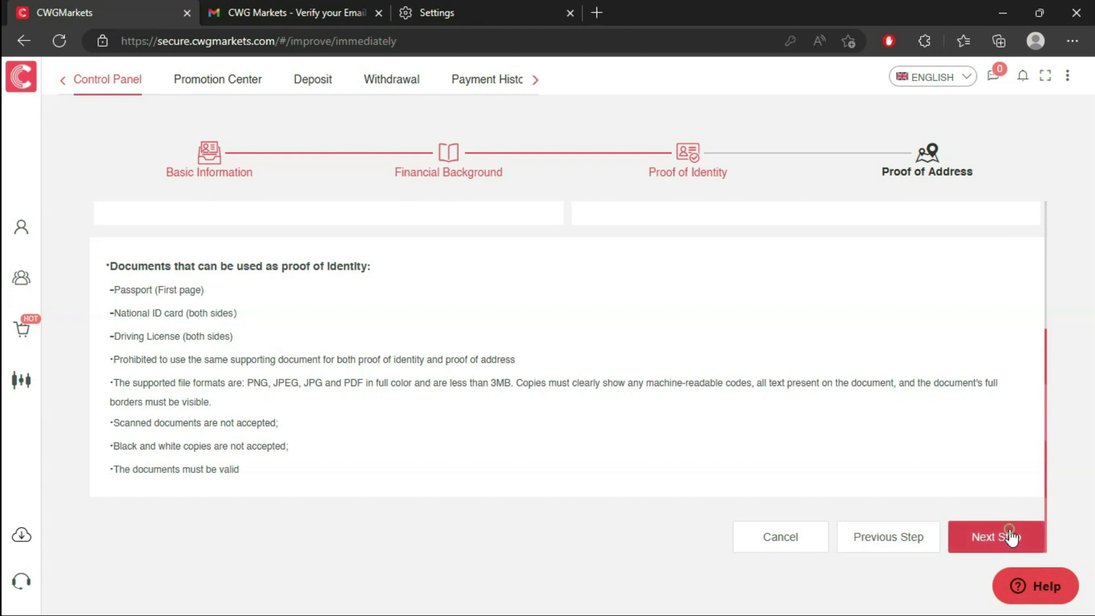
- Upload the E-passport file as proof of address
scroll(867, 462, "up", 2)
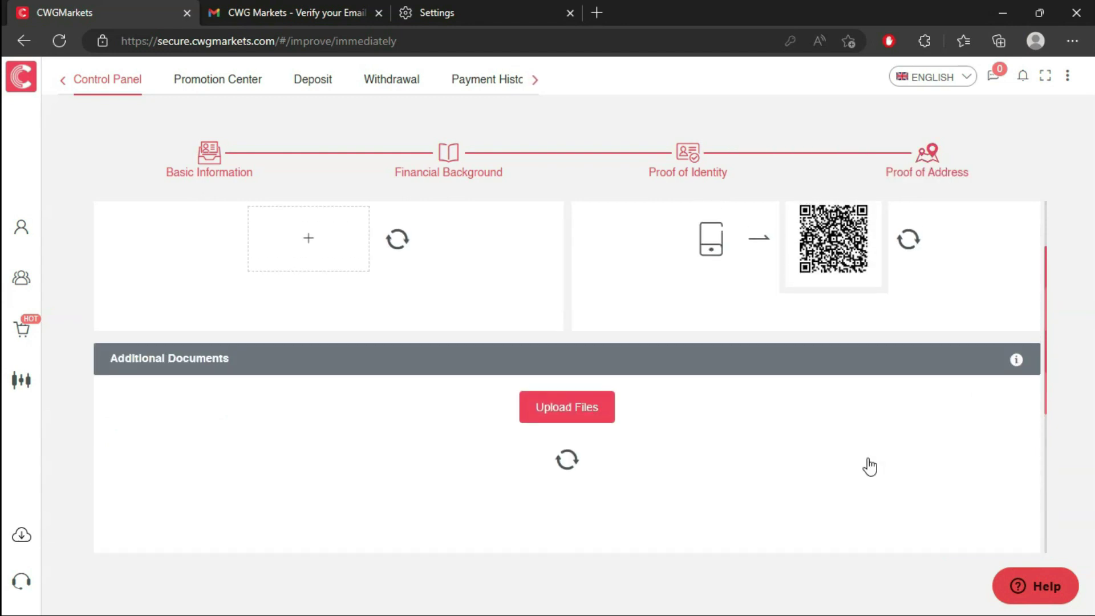
scroll(867, 462, "up", 2)
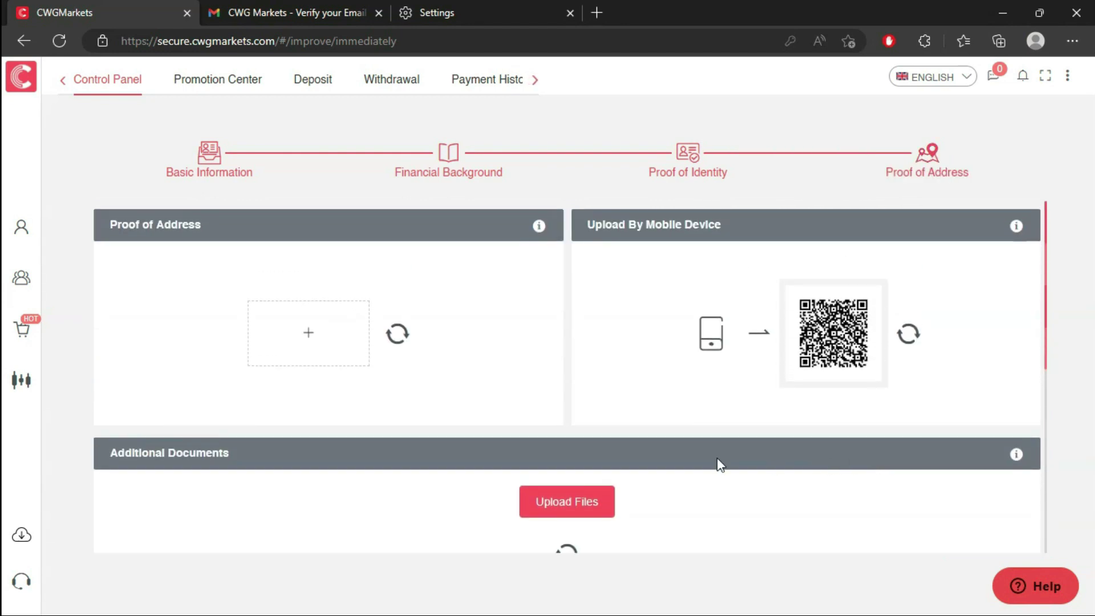
left_click(324, 357)
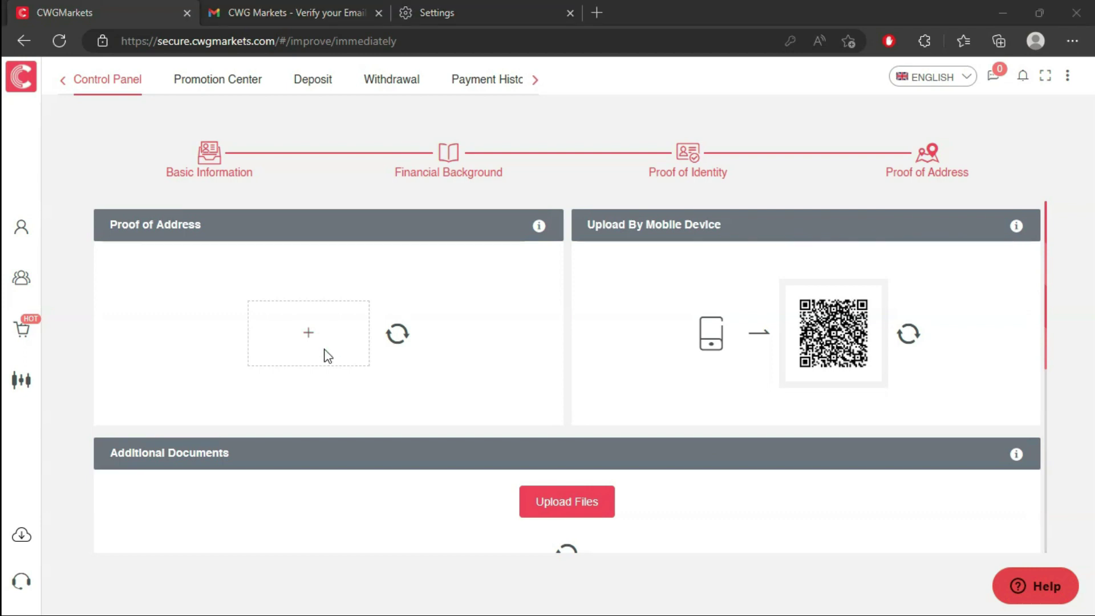
left_click(388, 162)
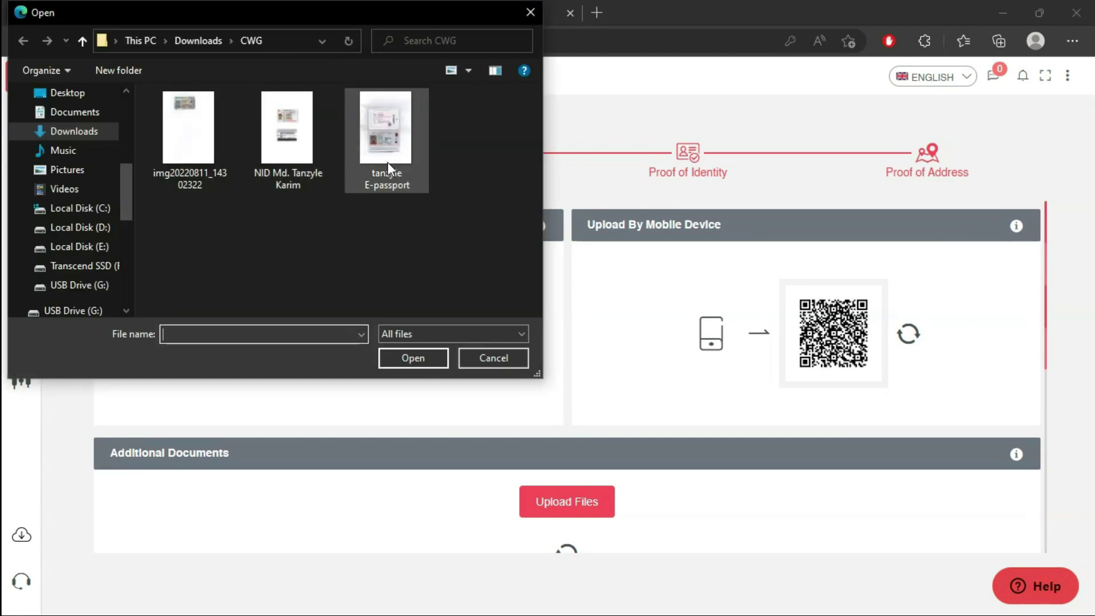
double_click(388, 162)
- Submit the verification documents and go back Home from the success dialog
scroll(701, 471, "down", 2)
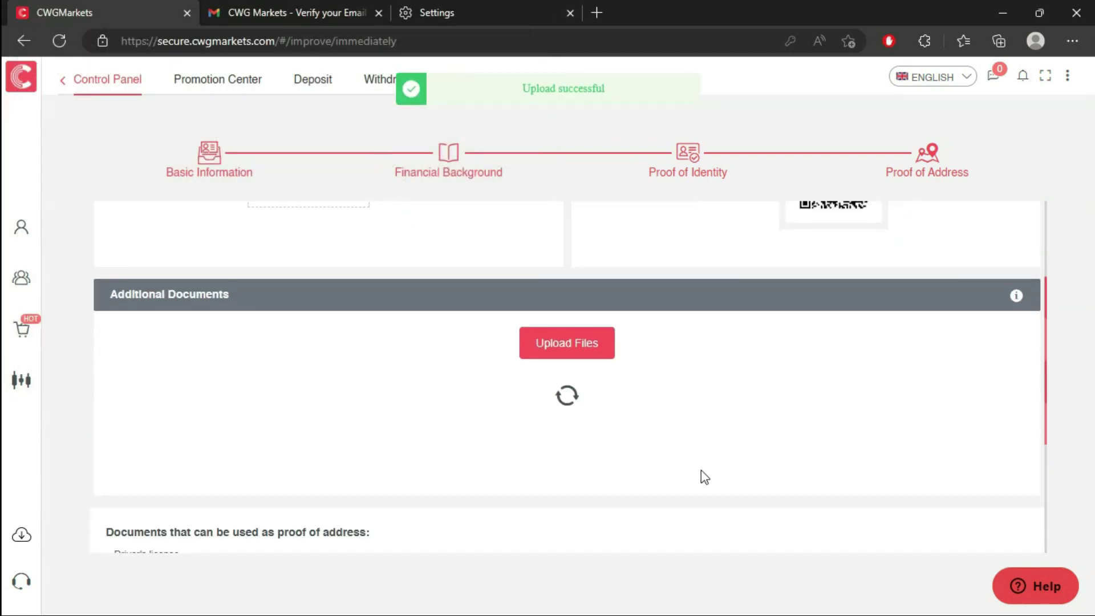
scroll(700, 470, "down", 3)
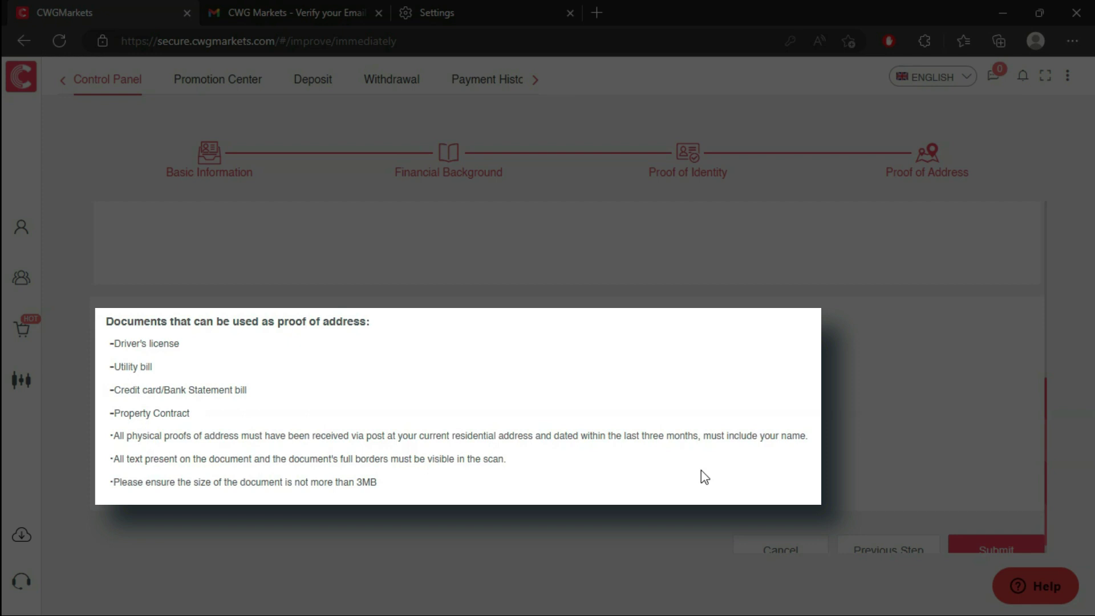
scroll(700, 470, "down", 1)
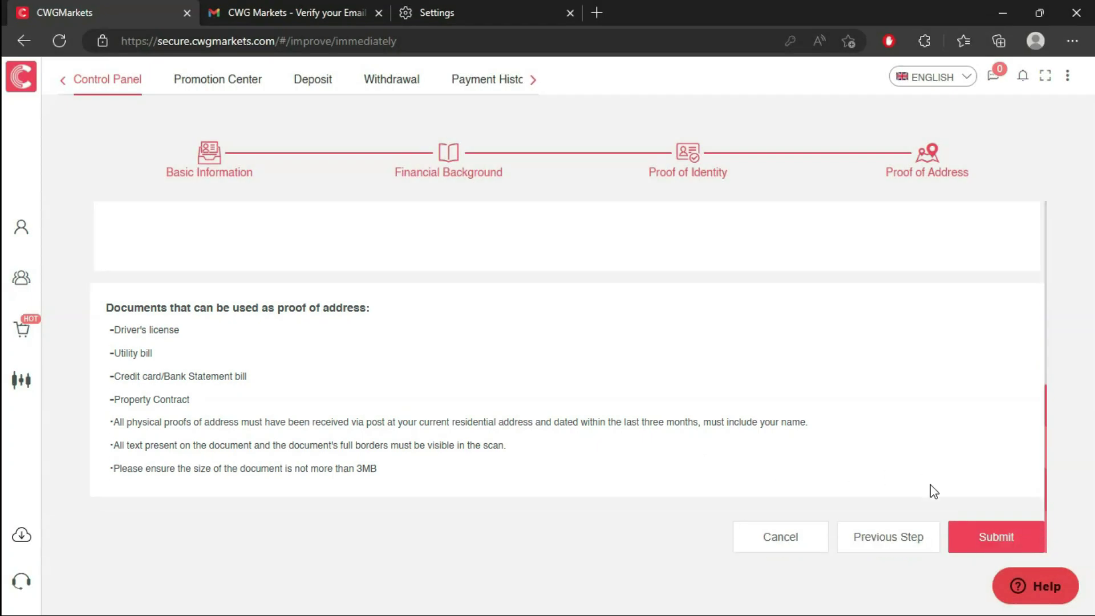
left_click(1003, 544)
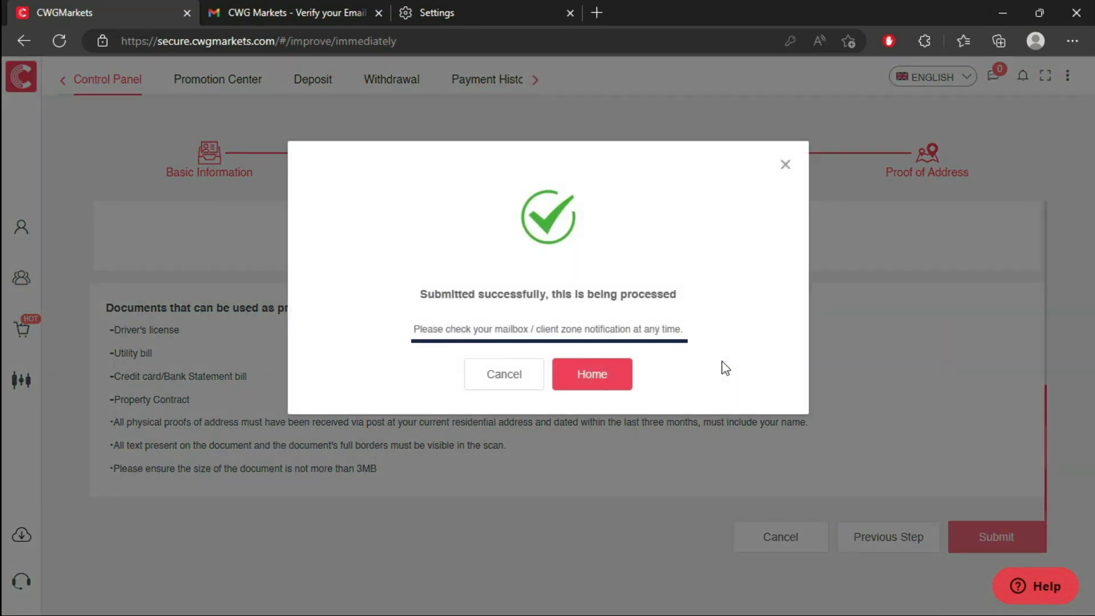
left_click(593, 375)
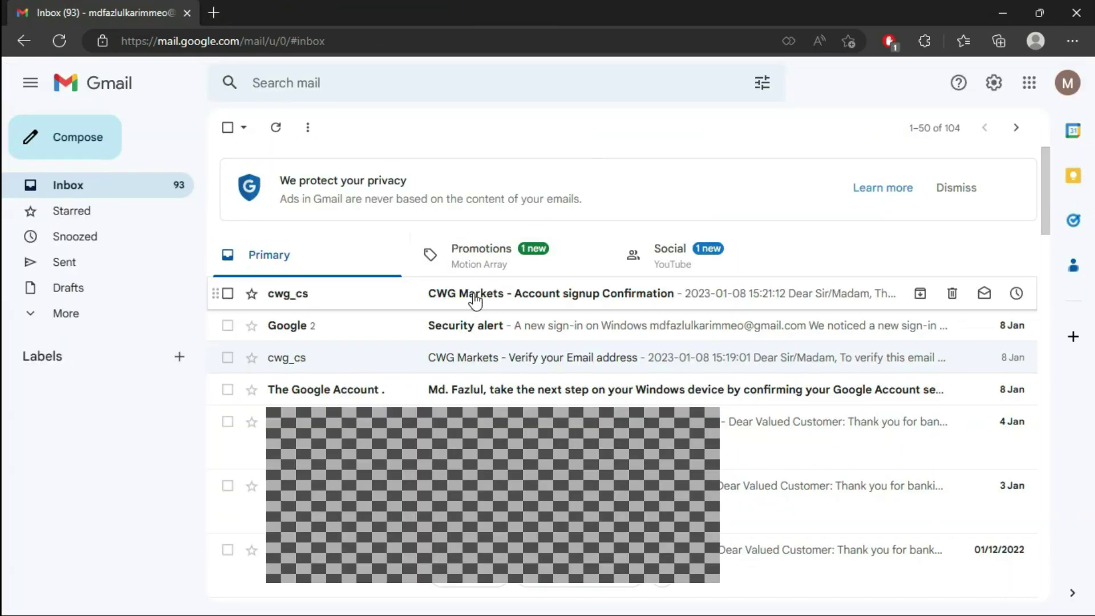
- Read through the 'CWG Markets - Account signup Confirmation' e-mail down to its document requirements
left_click(474, 300)
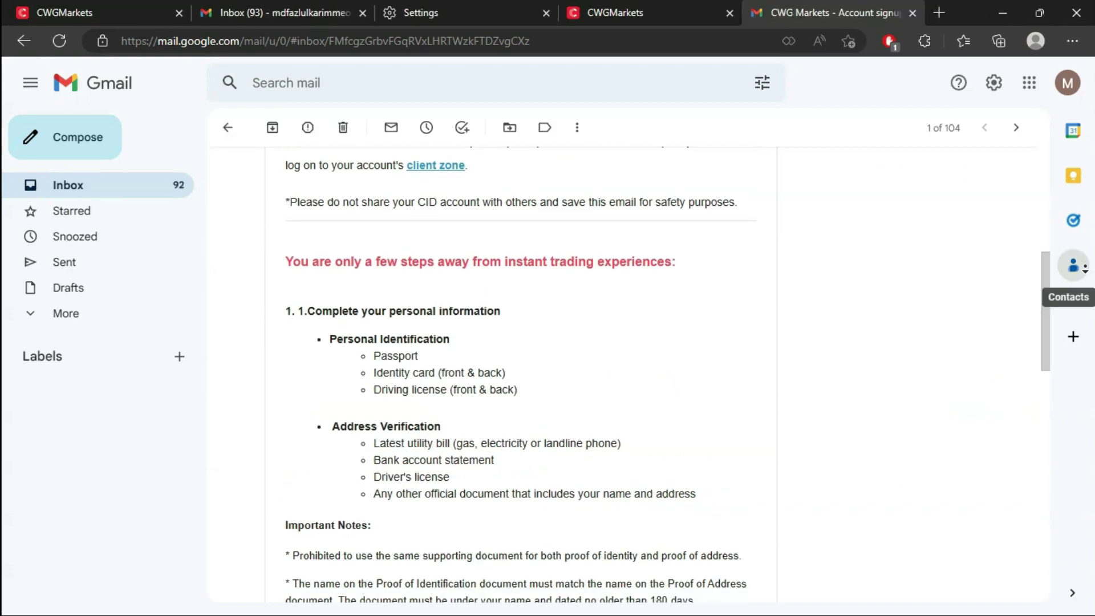
scroll(1089, 273, "down", 5)
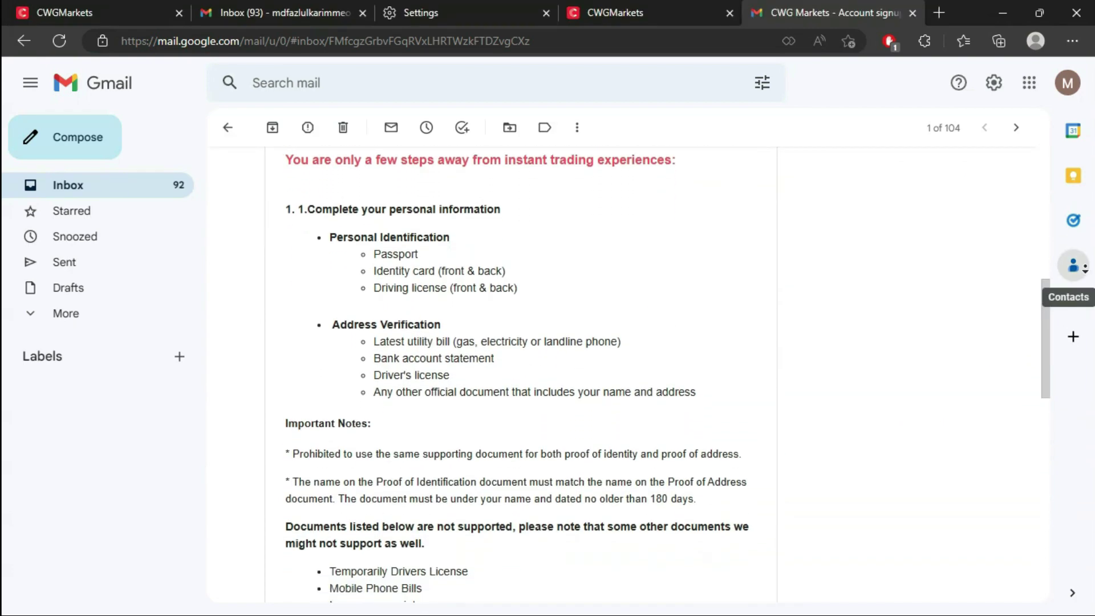
scroll(1089, 273, "down", 4)
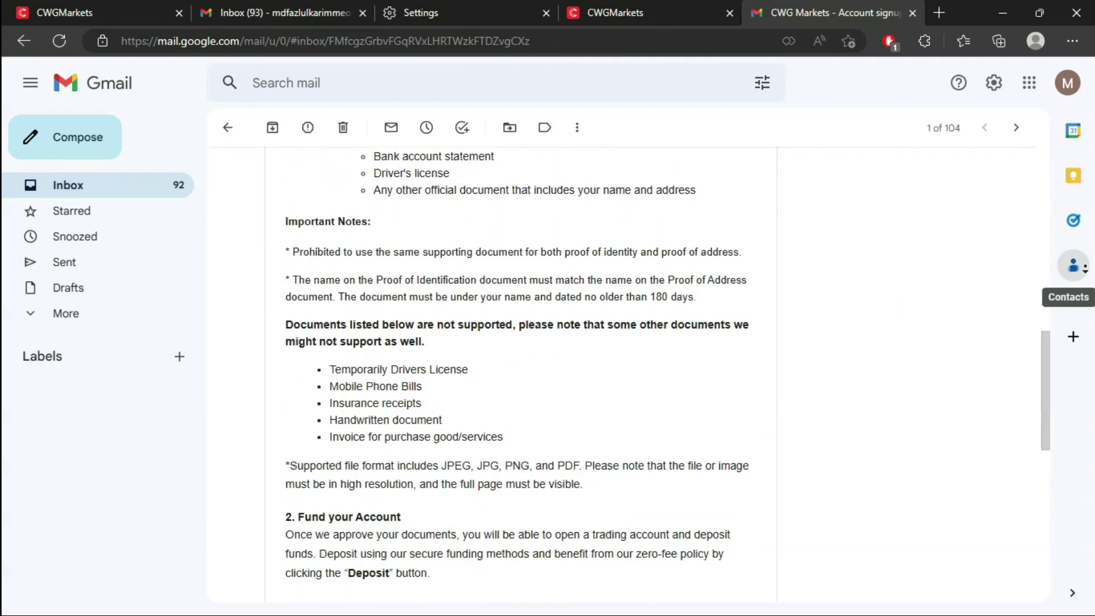
scroll(1089, 273, "down", 4)
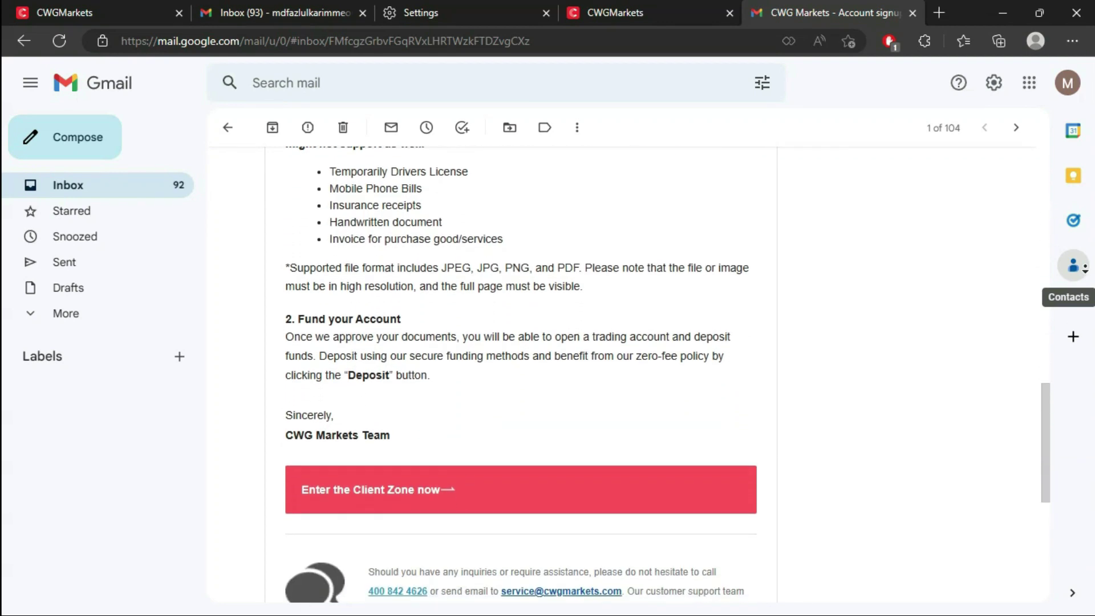
scroll(1084, 269, "down", 1)
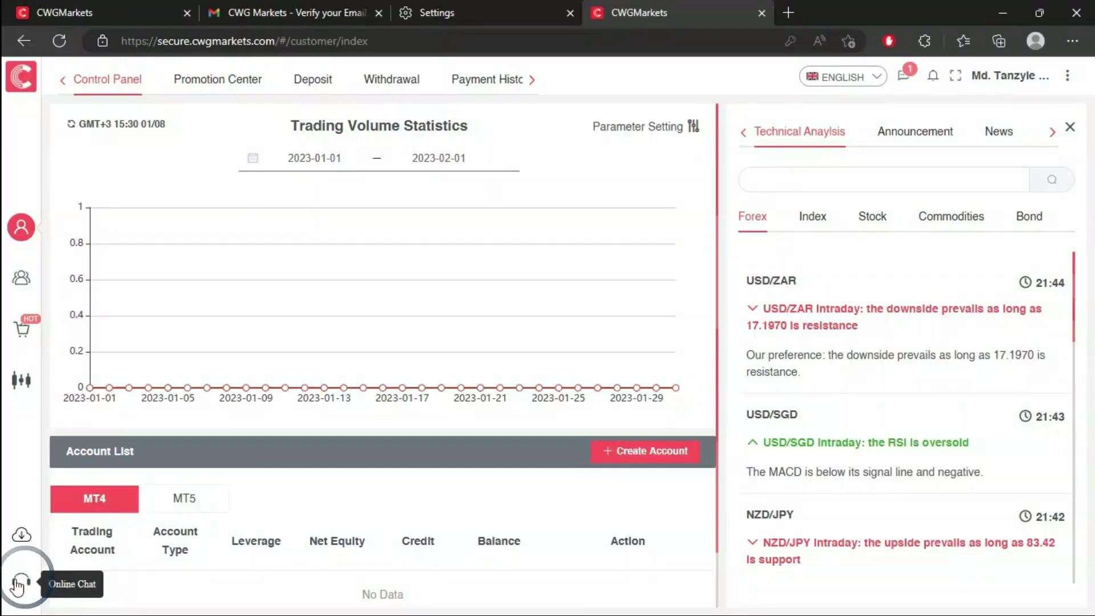
- Open the Trading Platform page from the sidebar to view MT4 desktop, web and mobile downloads
left_click(17, 583)
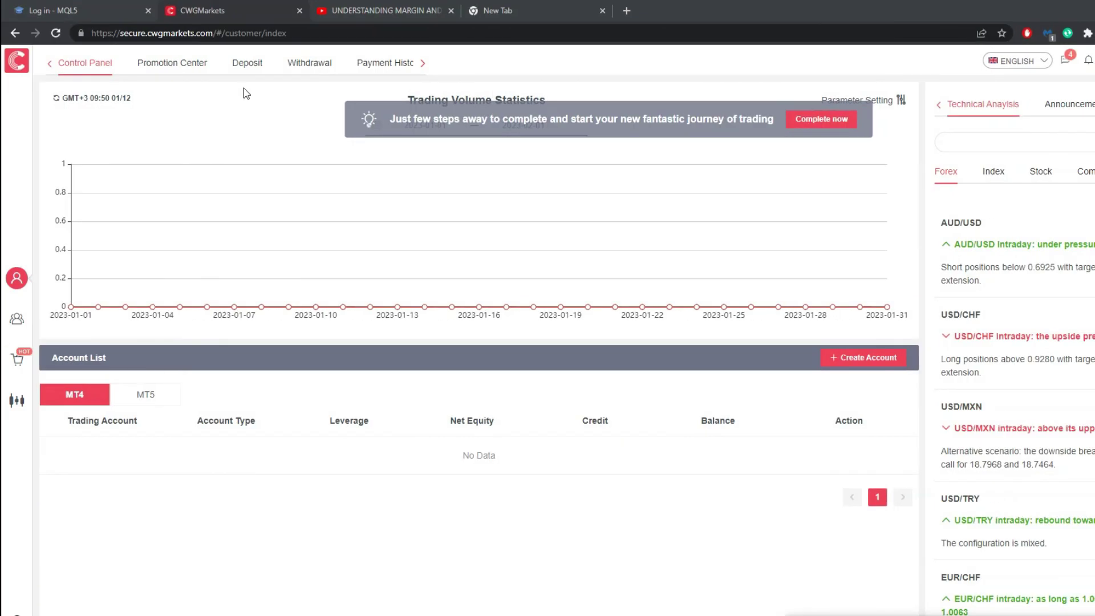
left_click(248, 64)
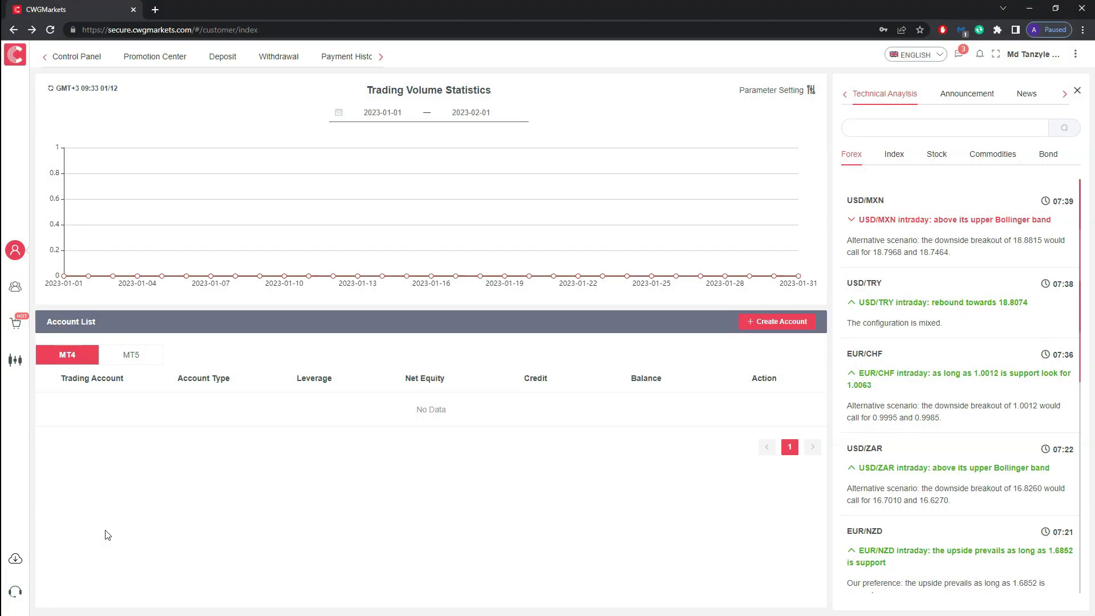
left_click(15, 564)
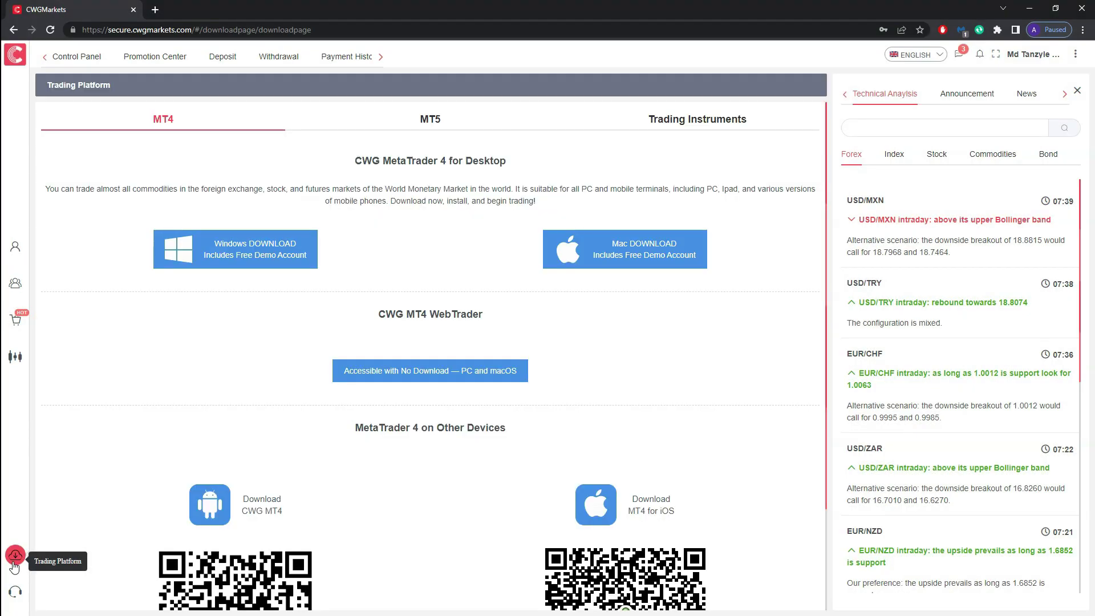
scroll(794, 254, "down", 3)
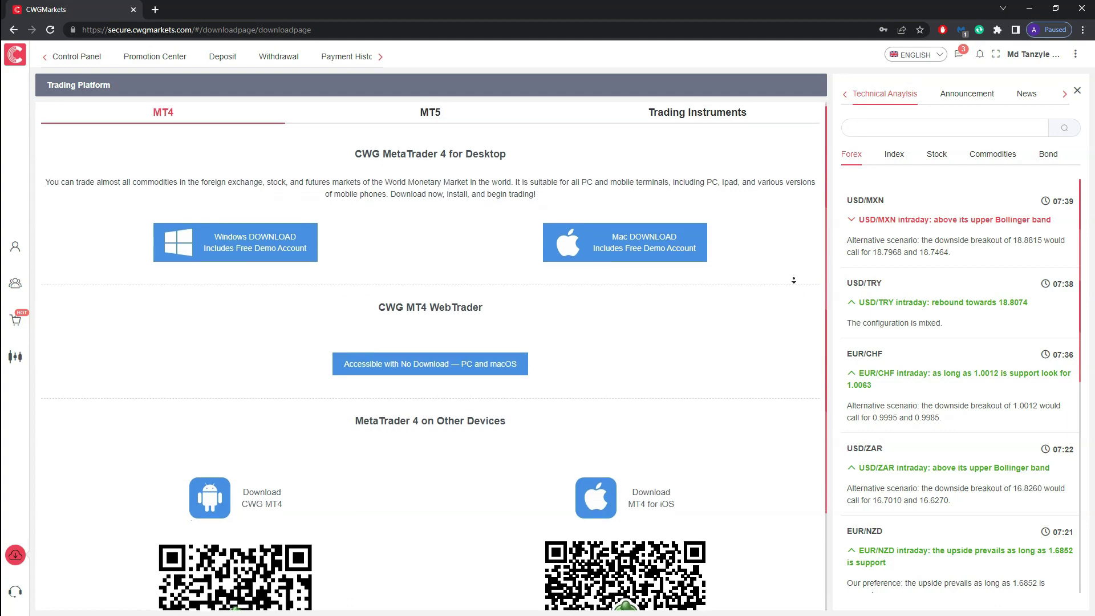